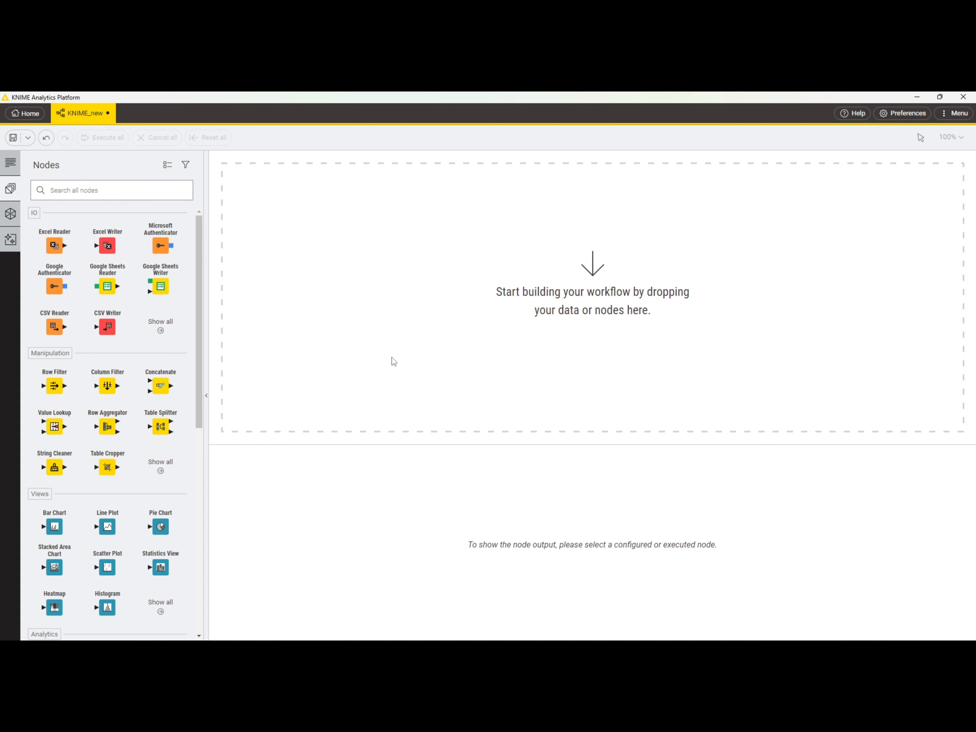
Step: Add a File Reader node to the empty workflow canvas and show its description
left_click(177, 191)
type("FILE")
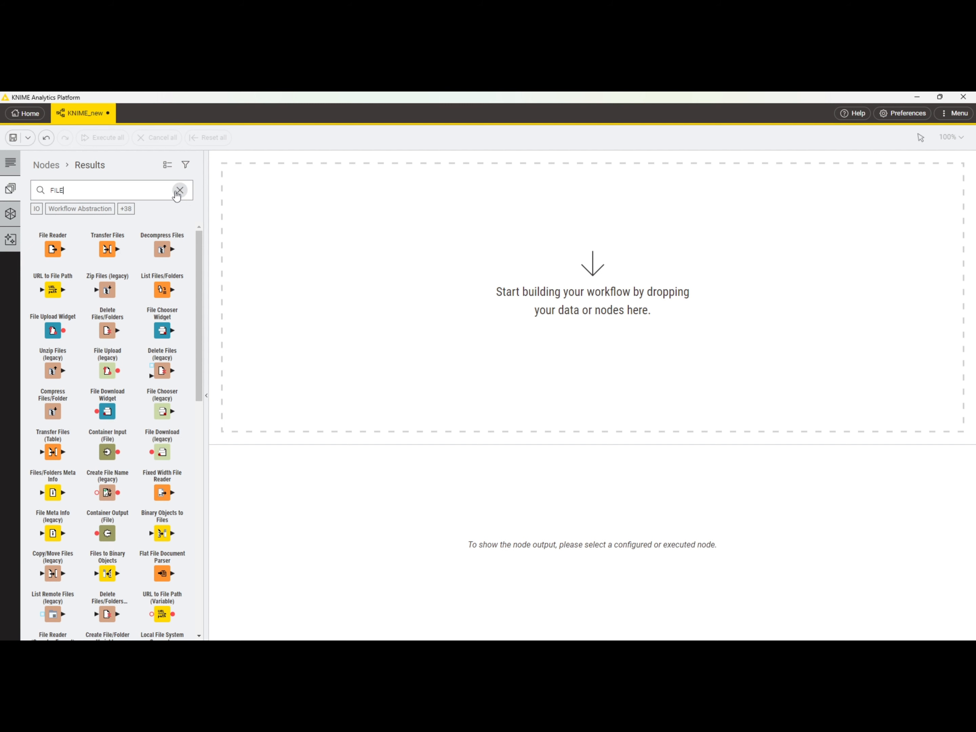
left_click_drag(52, 249, 338, 242)
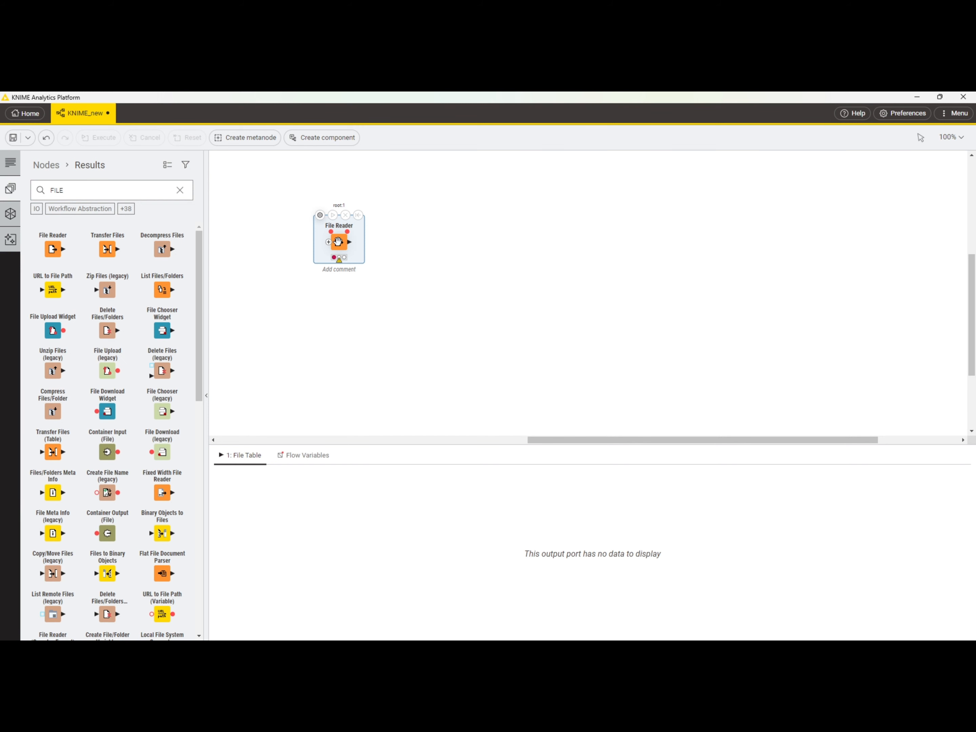
left_click(10, 167)
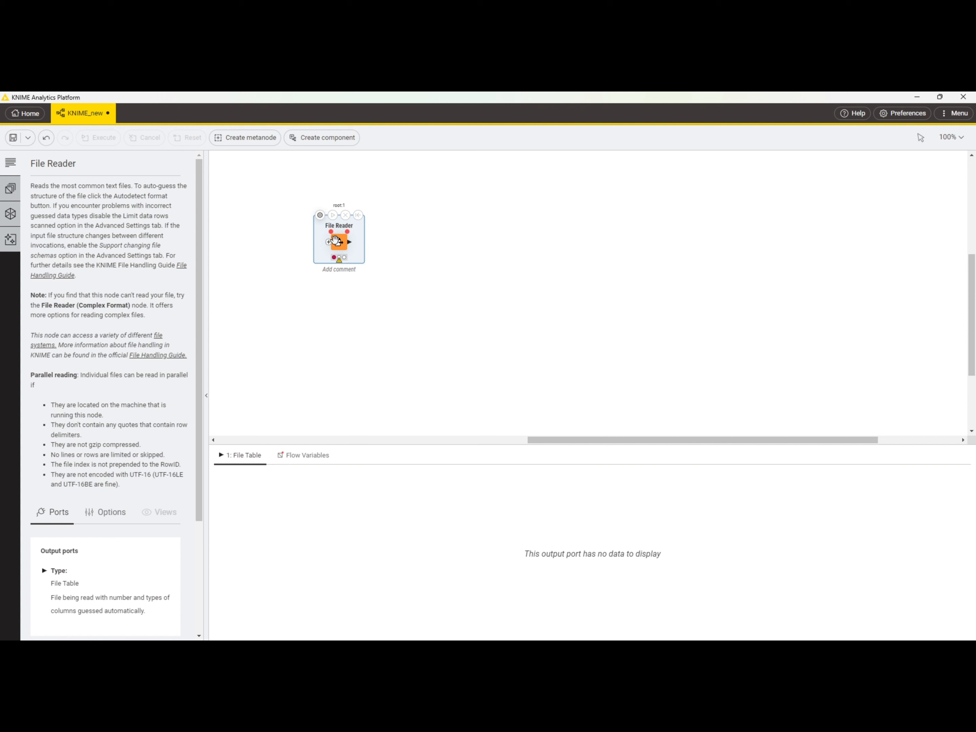
Step: Find the Table Reader node in the node repository and place it below the File Reader
left_click(10, 191)
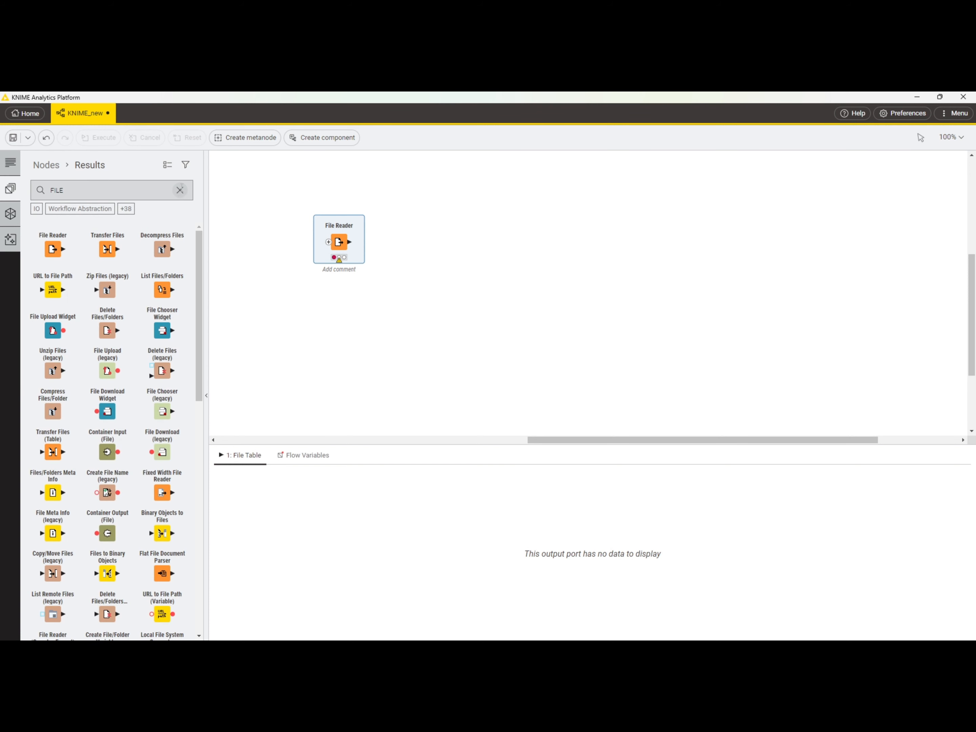
left_click(180, 190)
type("TAB")
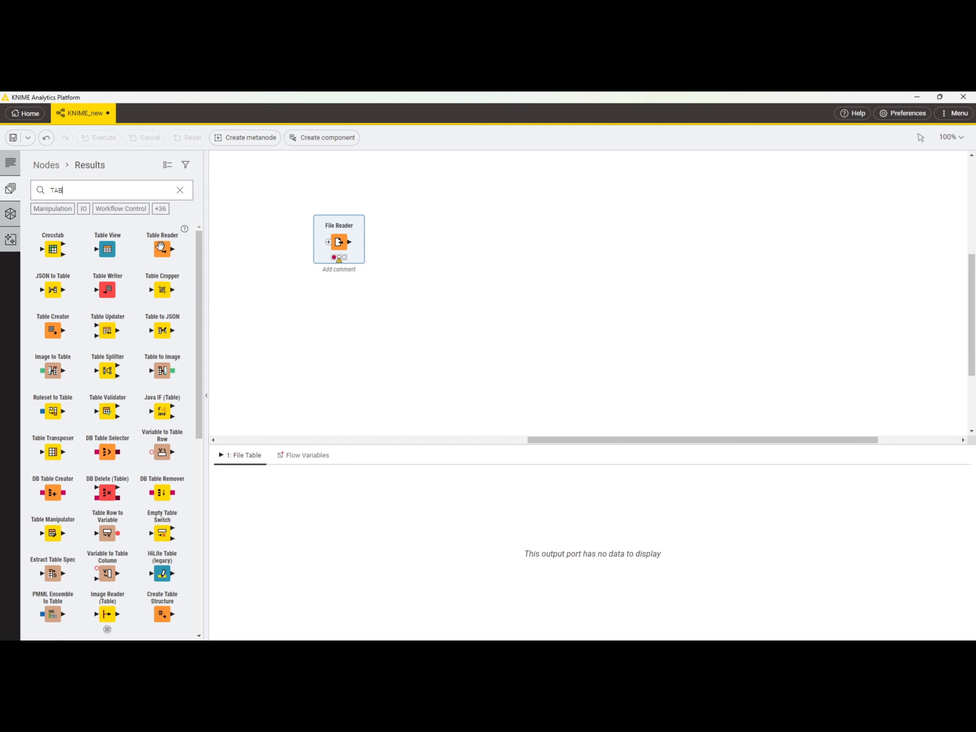
left_click_drag(161, 248, 379, 347)
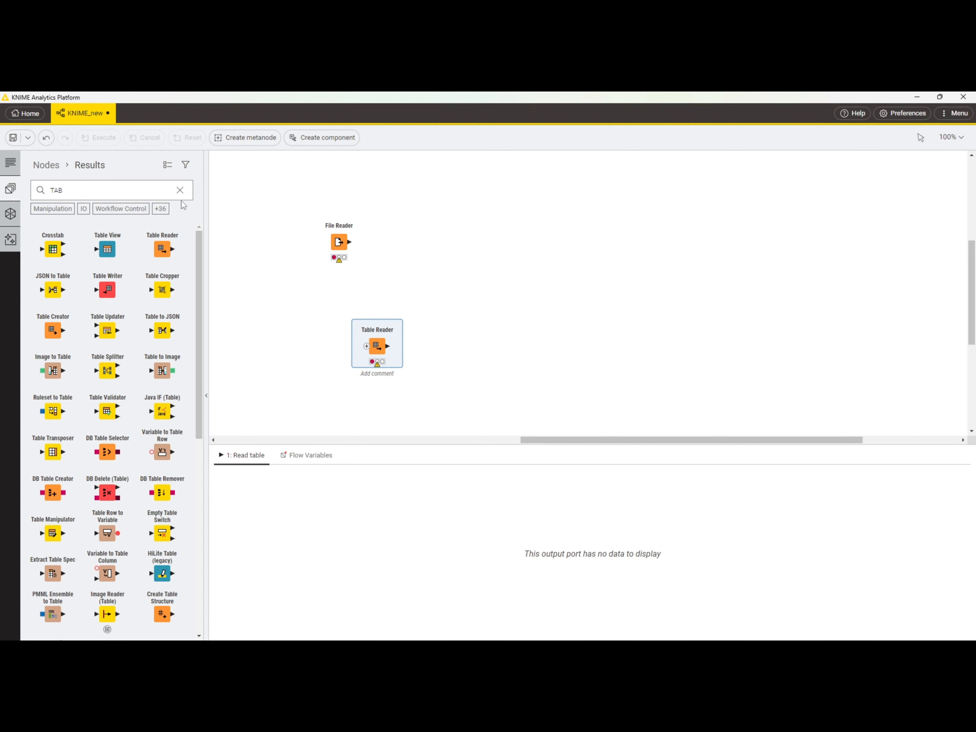
Step: Find the CSV Reader node in the repository and place it beside the Table Reader, leaving no node selected
left_click(180, 189)
type("c")
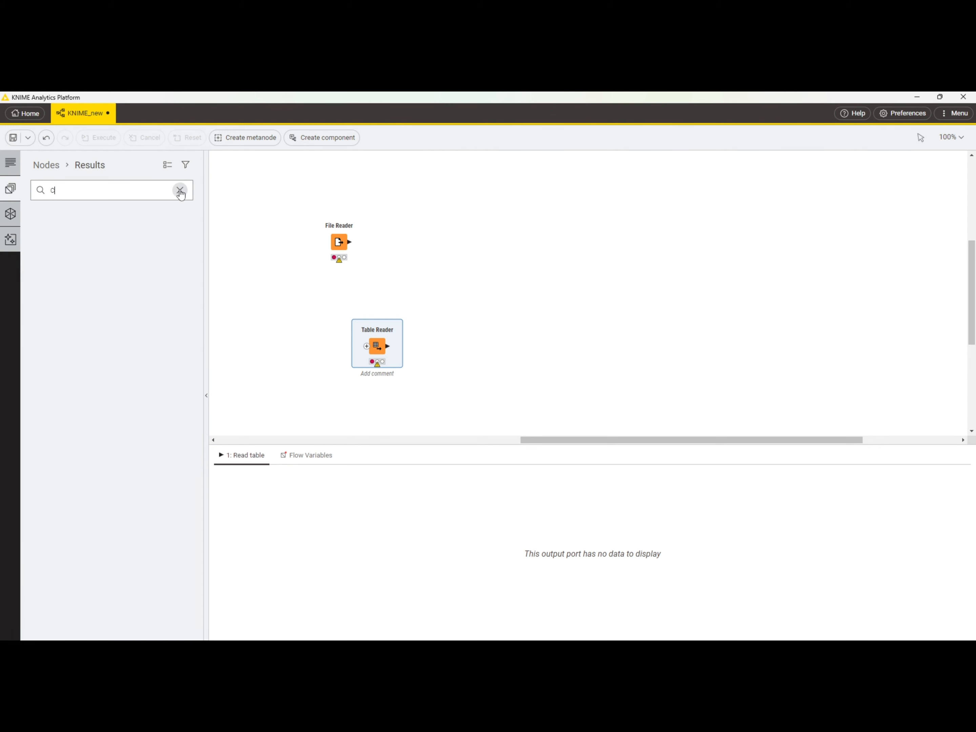
type("s")
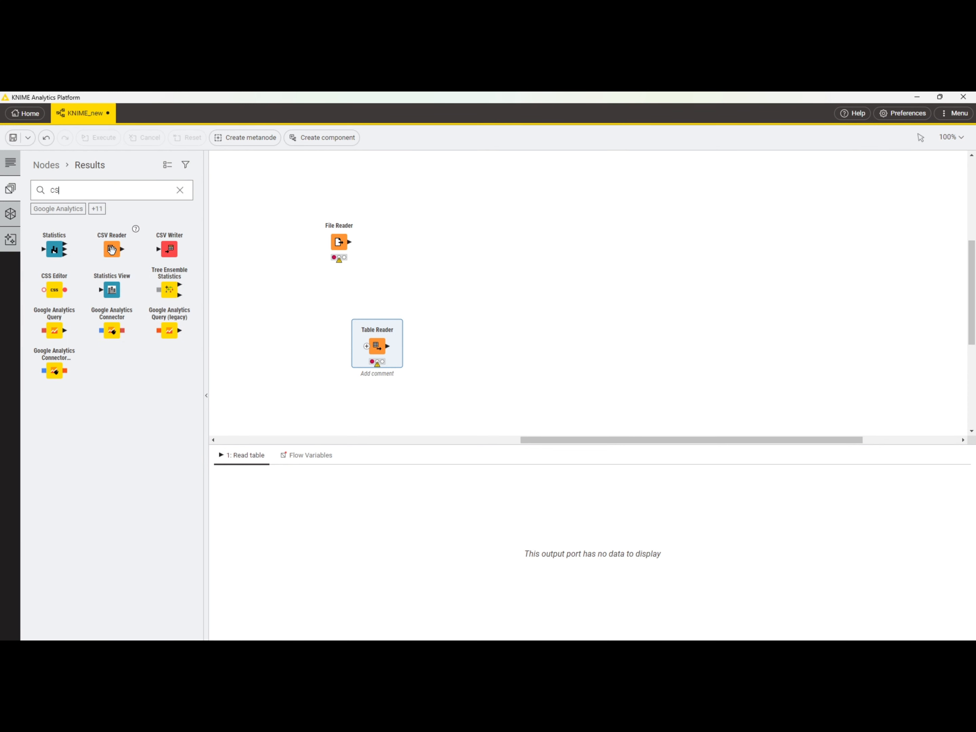
left_click_drag(112, 250, 266, 350)
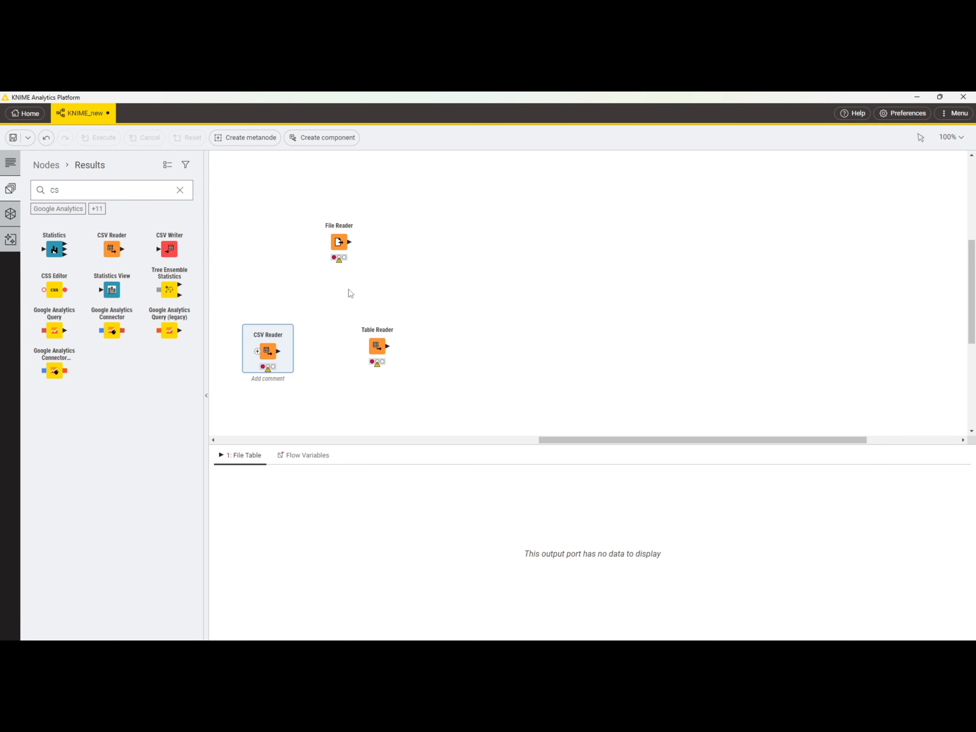
left_click(414, 278)
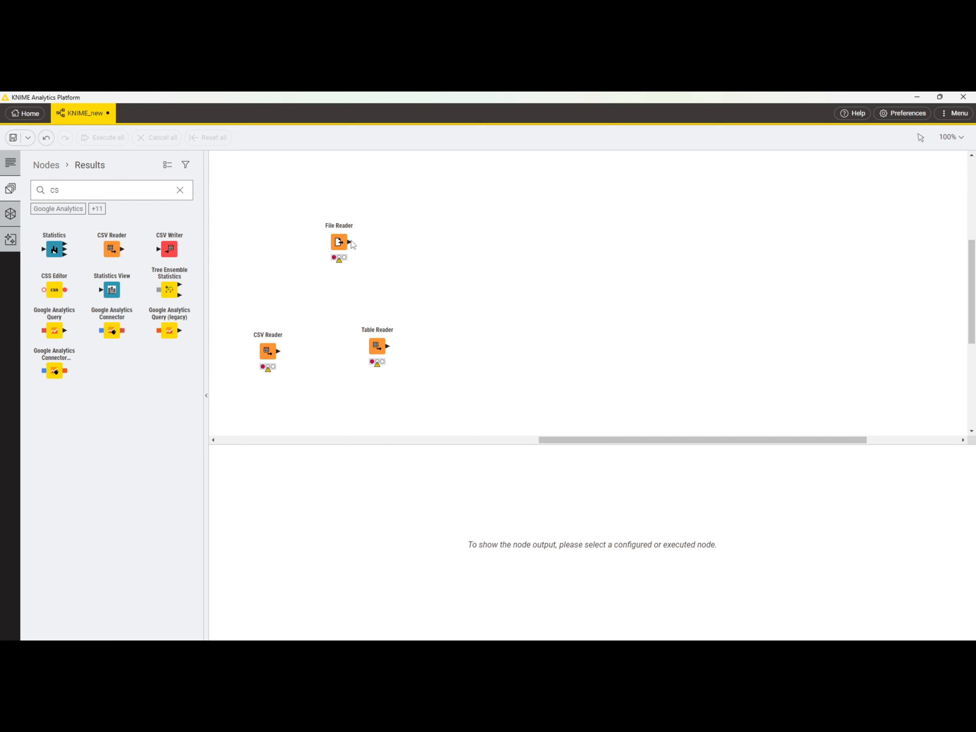
Step: Configure the File Reader to read D:\KNIME\flights.csv from the local file system and execute the node
left_click(315, 217)
mouse_move(321, 216)
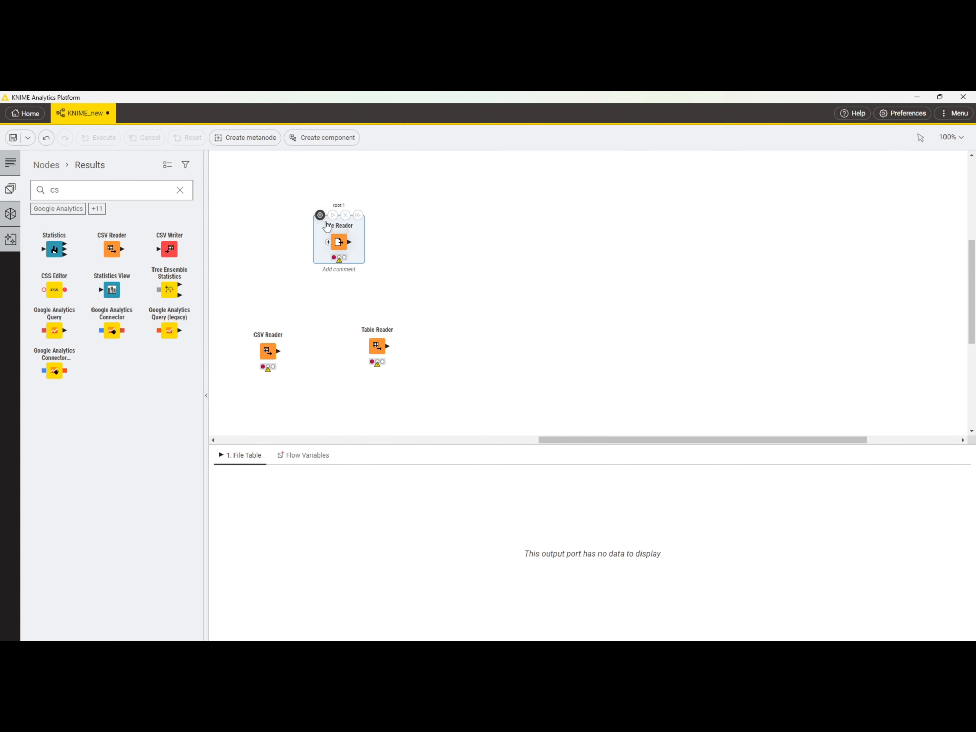
left_click(319, 215)
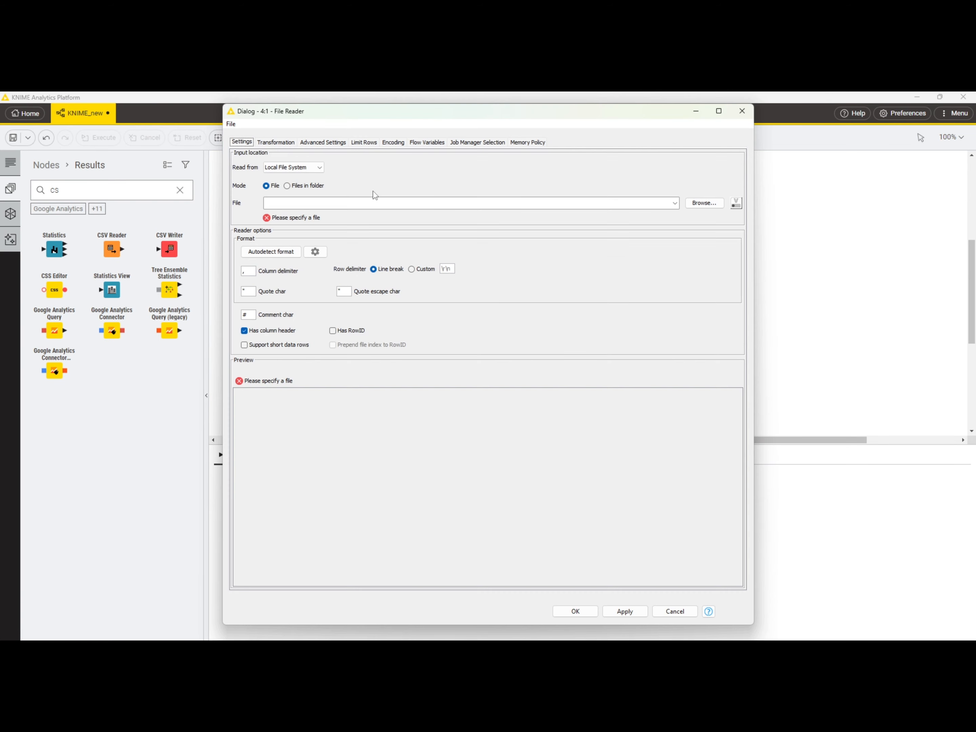
left_click(704, 203)
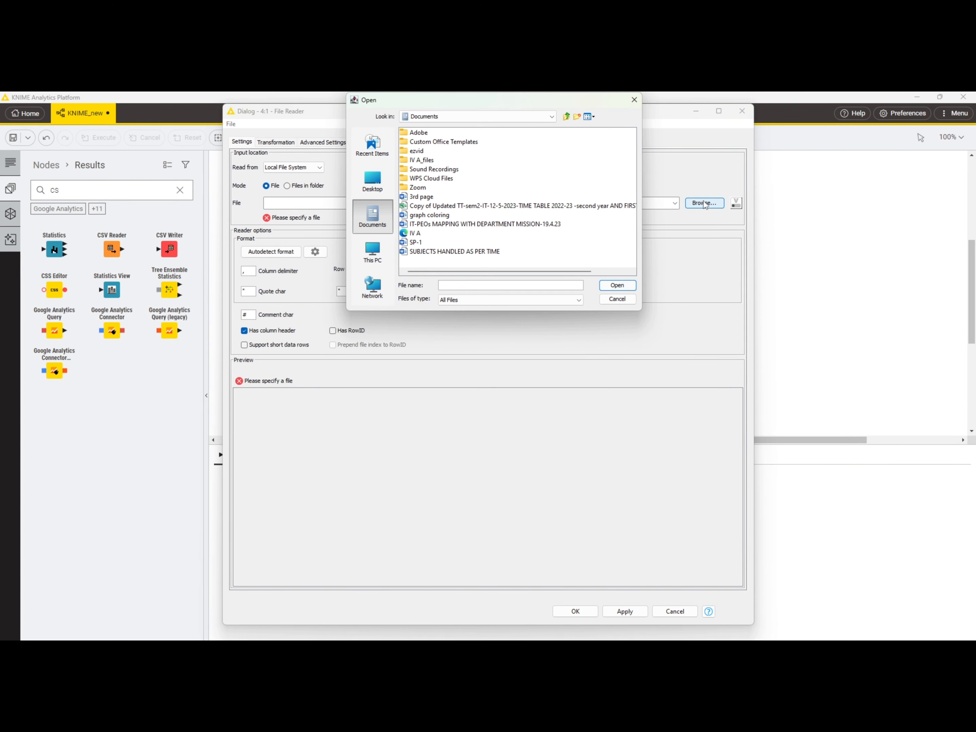
left_click(373, 186)
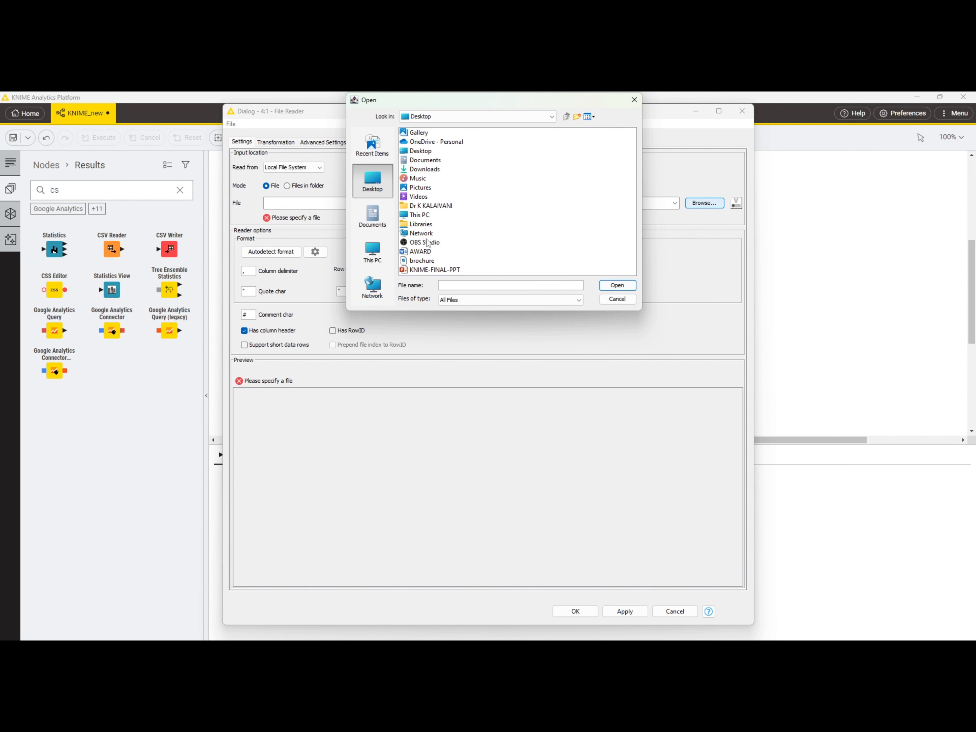
left_click(373, 254)
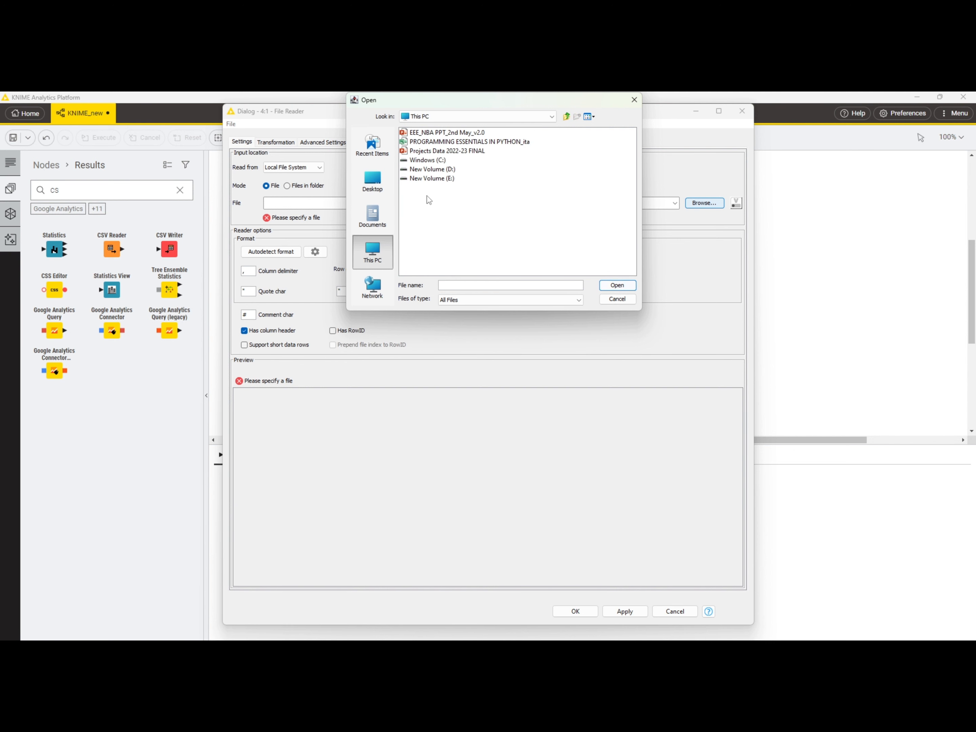
double_click(434, 169)
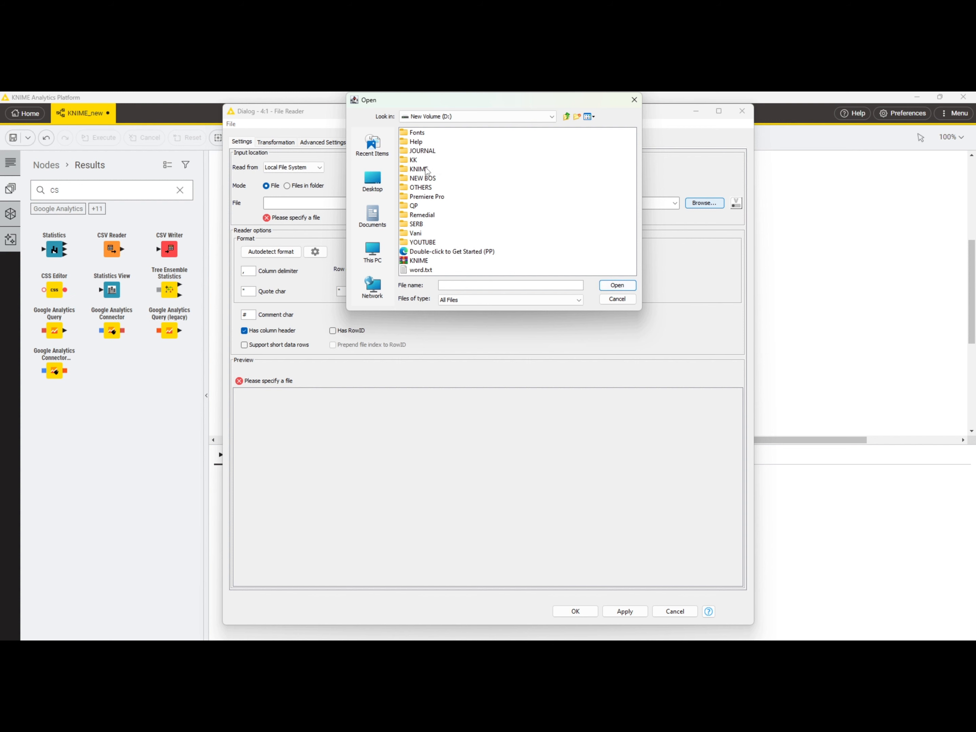
double_click(426, 170)
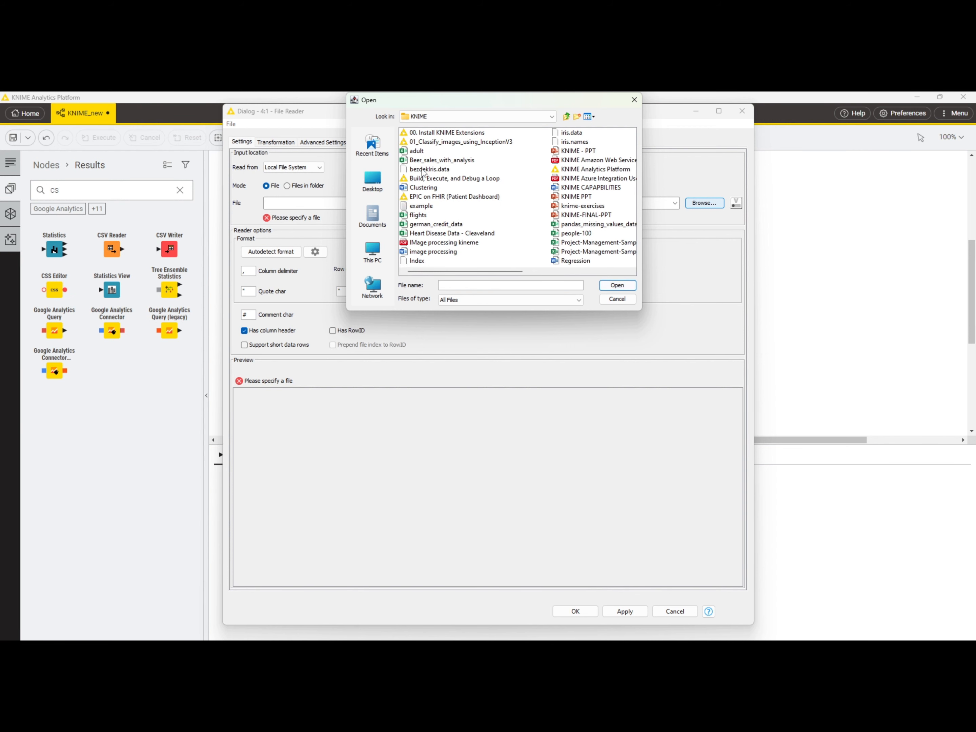
double_click(420, 215)
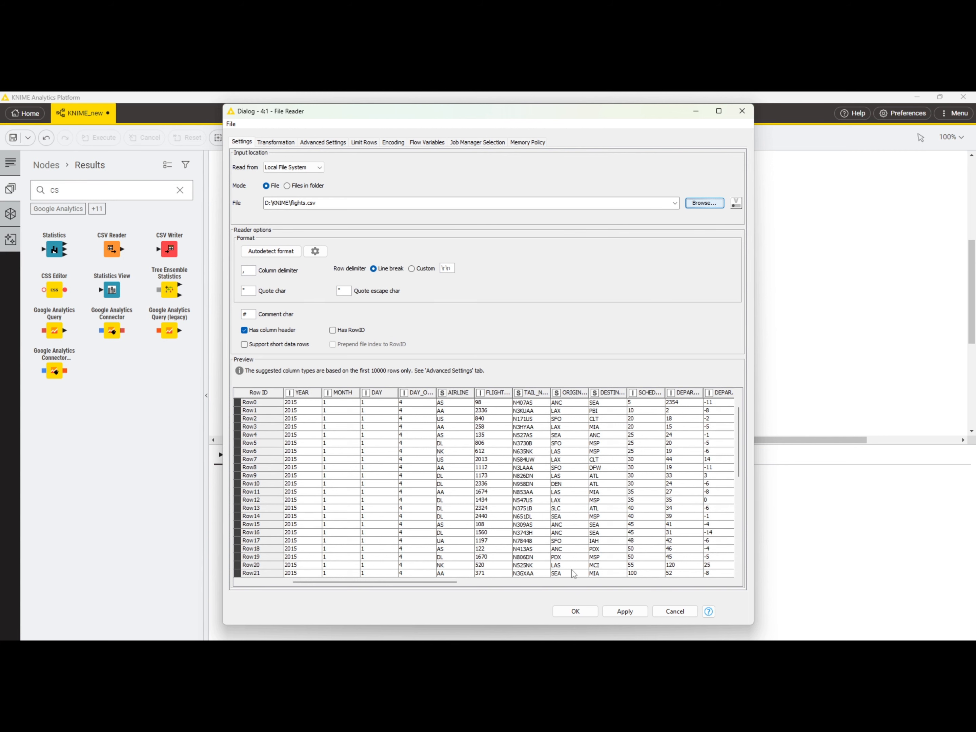
left_click(575, 609)
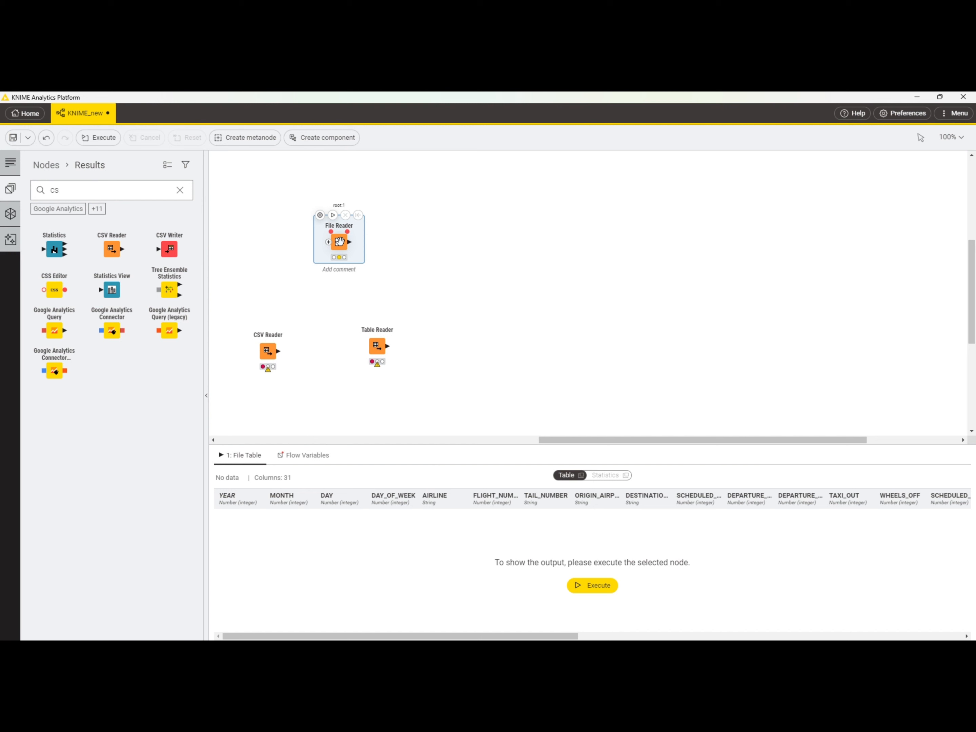
left_click(333, 216)
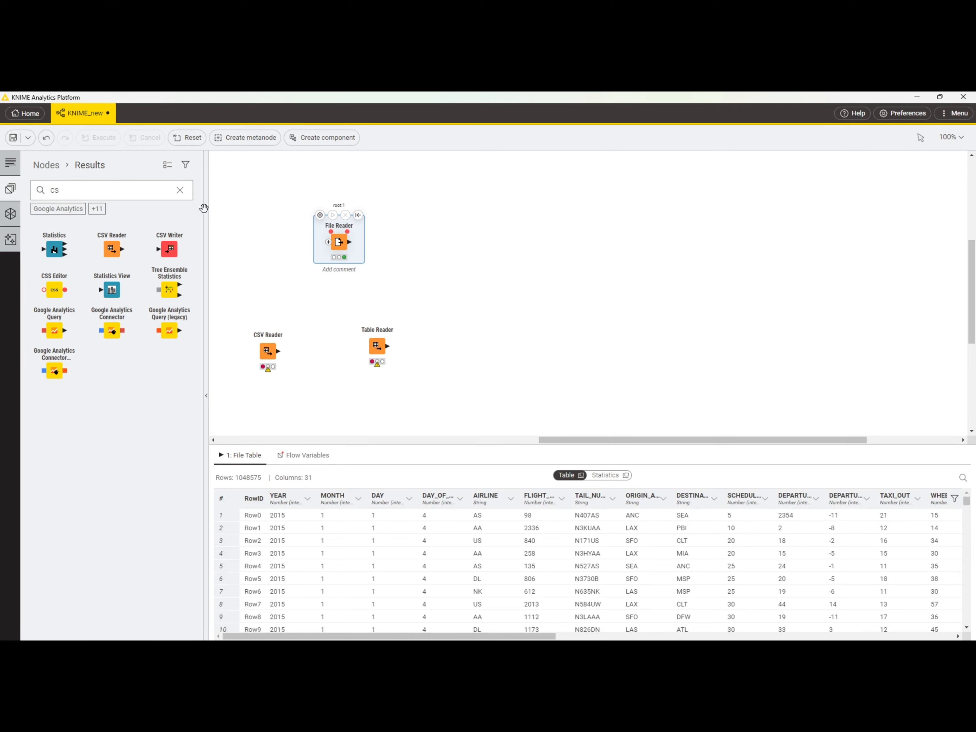
Step: Add a Rule Engine node, show its description, and connect the File Reader's output to its input
left_click(180, 190)
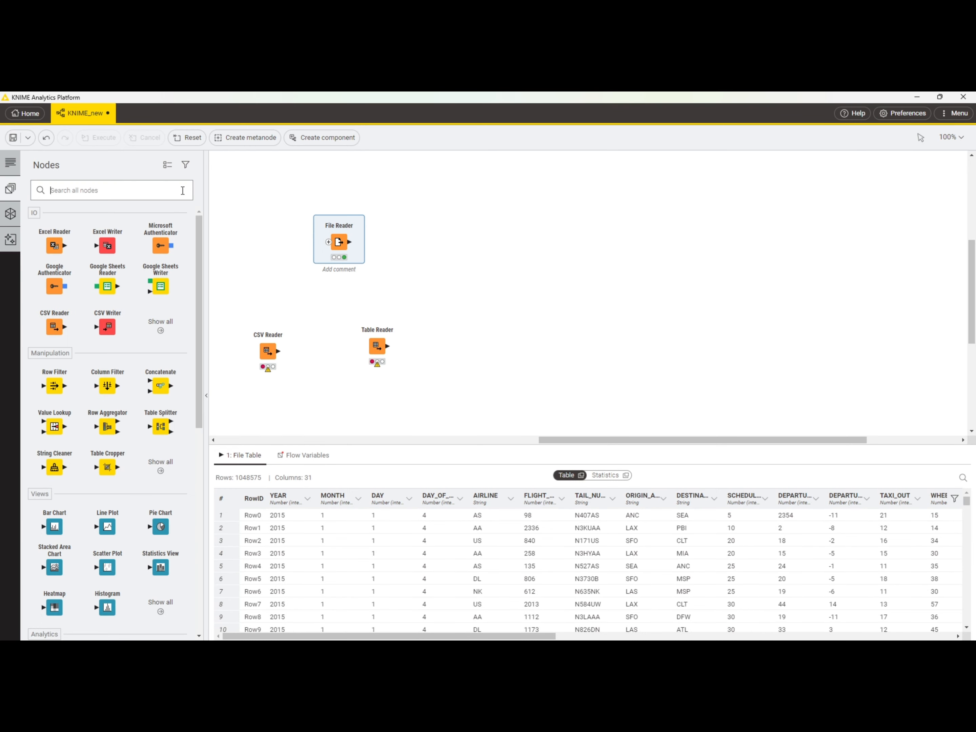
type("R")
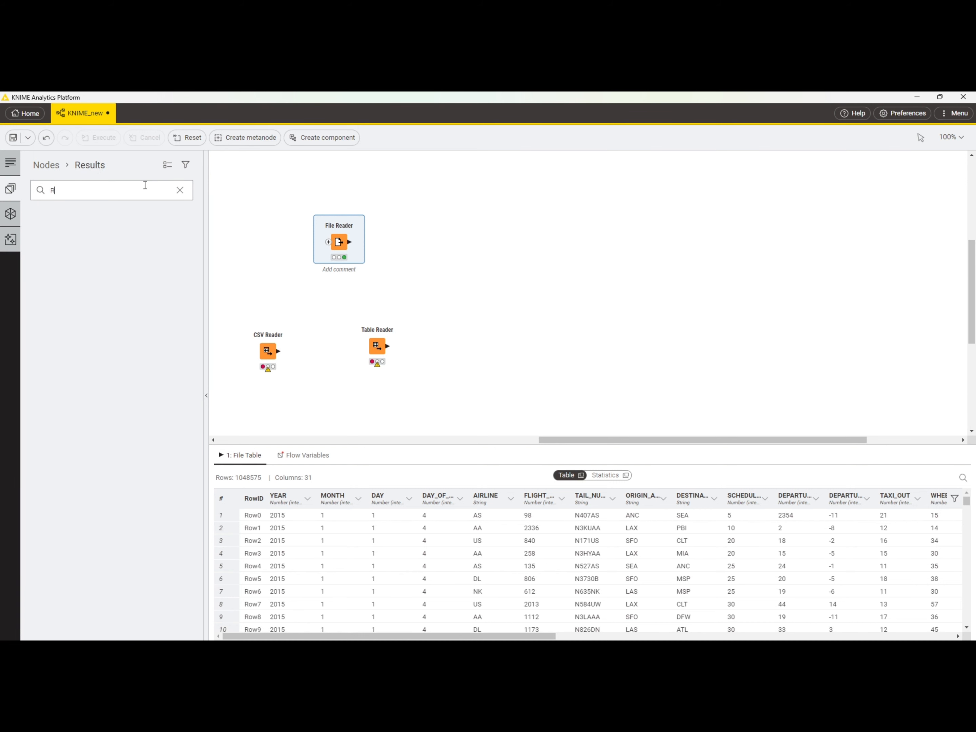
type("ULE")
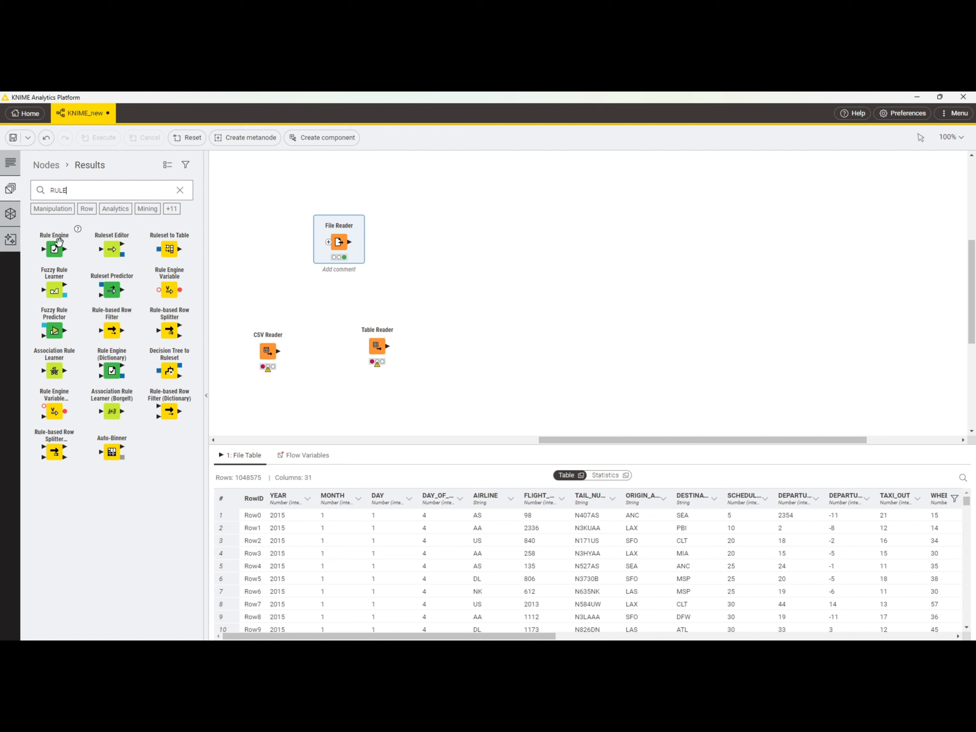
left_click_drag(50, 248, 493, 234)
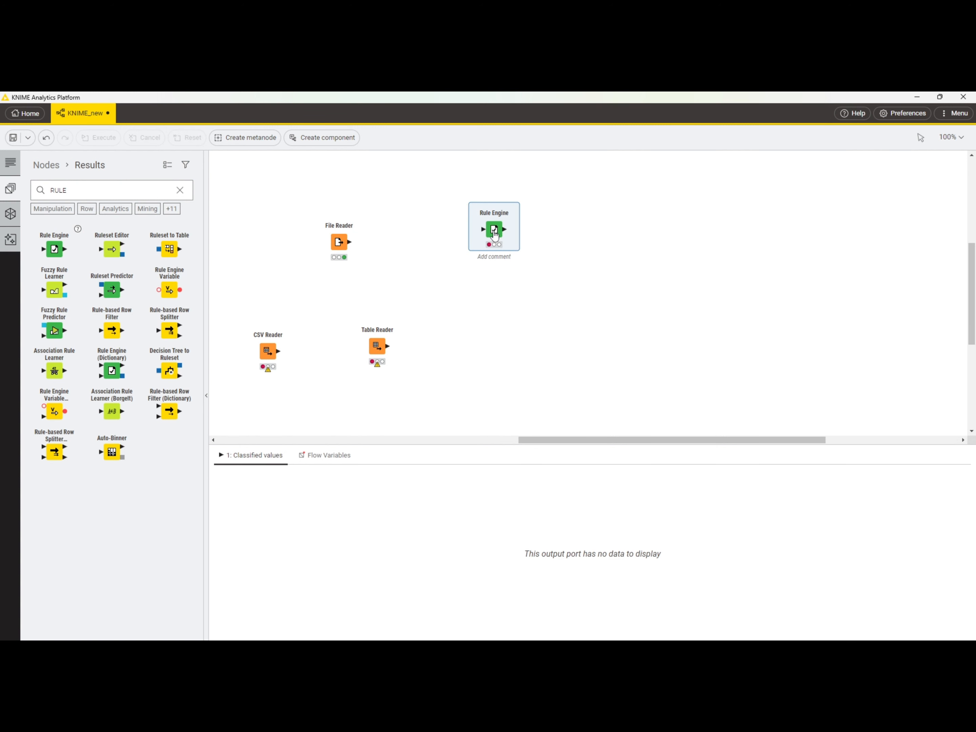
mouse_move(494, 232)
left_click(5, 164)
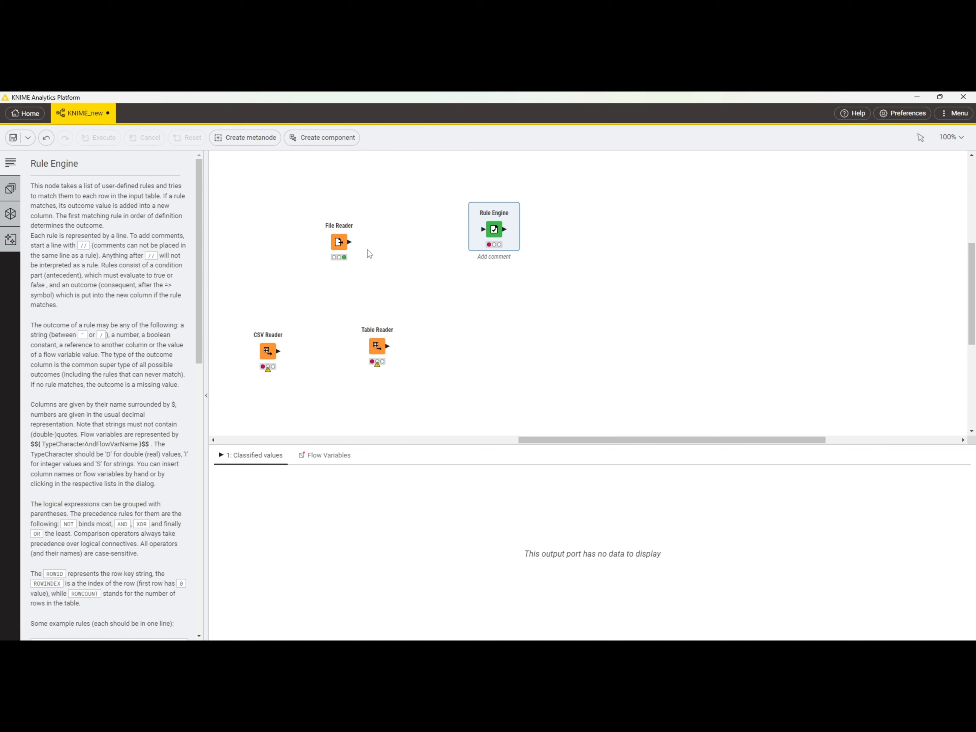
left_click_drag(349, 242, 485, 236)
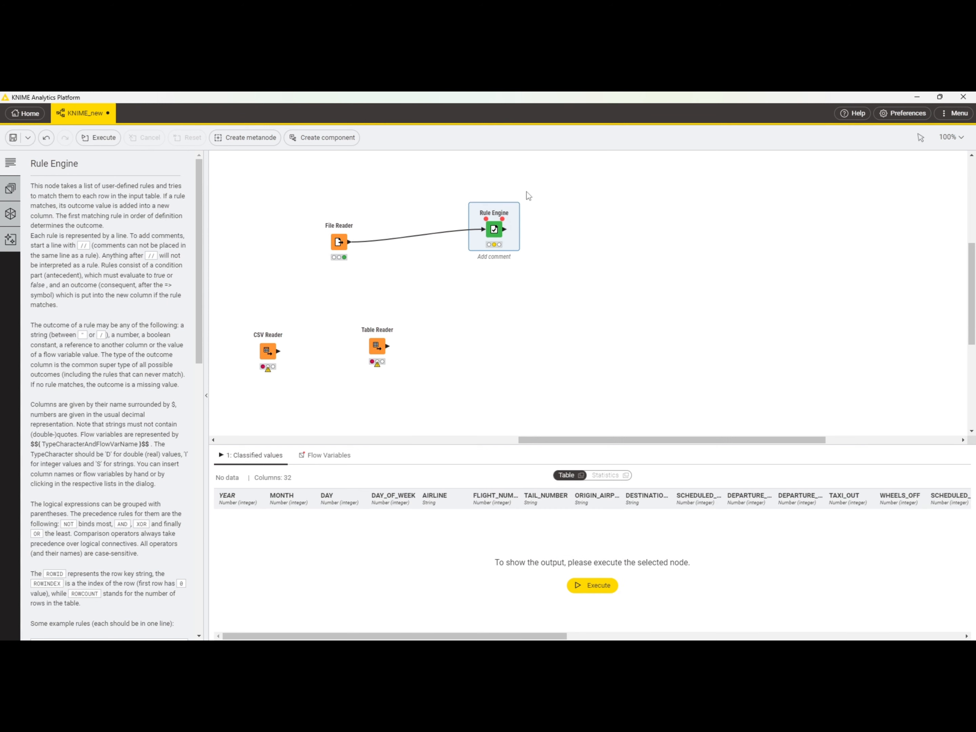
Step: In the Rule Engine configuration, add the rule $DAY$ <= 4 => 3 below the commented example rules
left_click(475, 202)
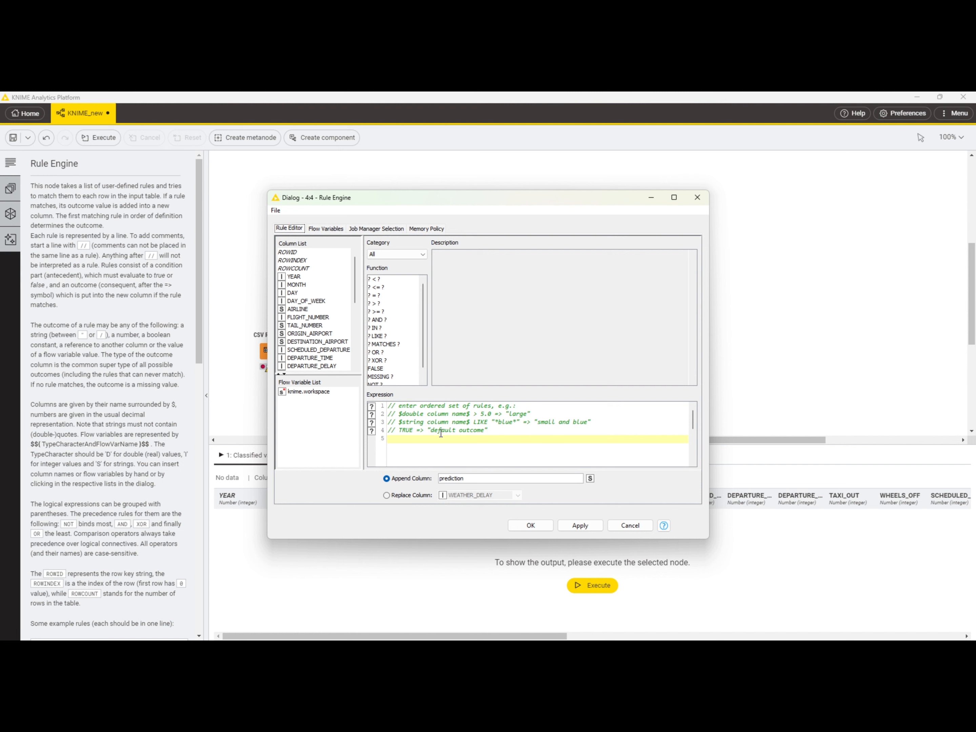
left_click_drag(388, 405, 448, 453)
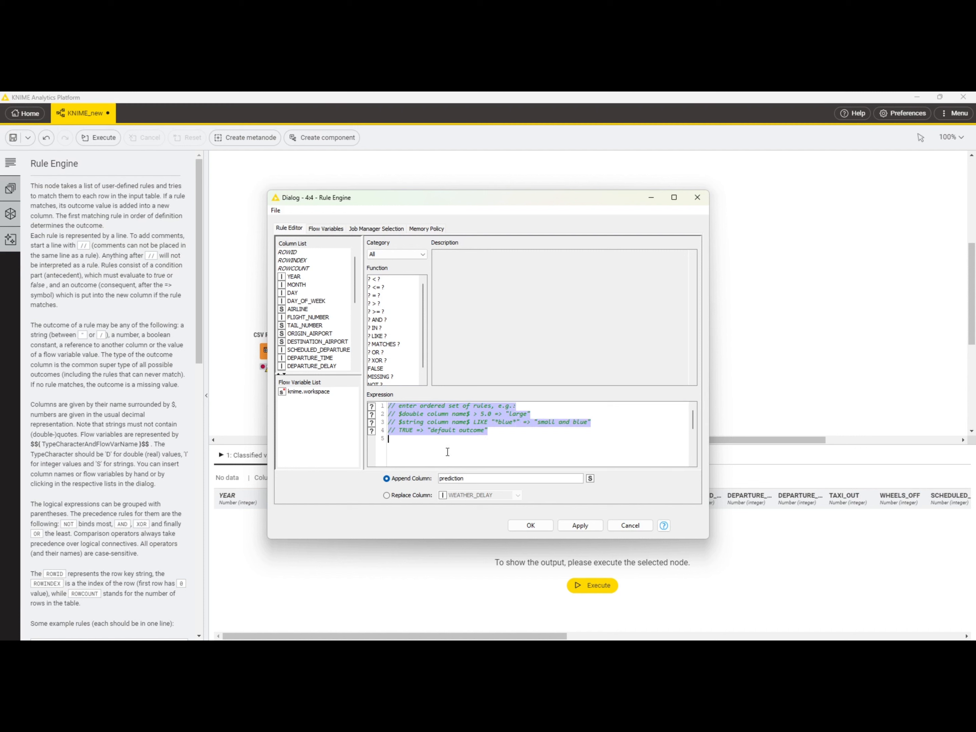
left_click(450, 442)
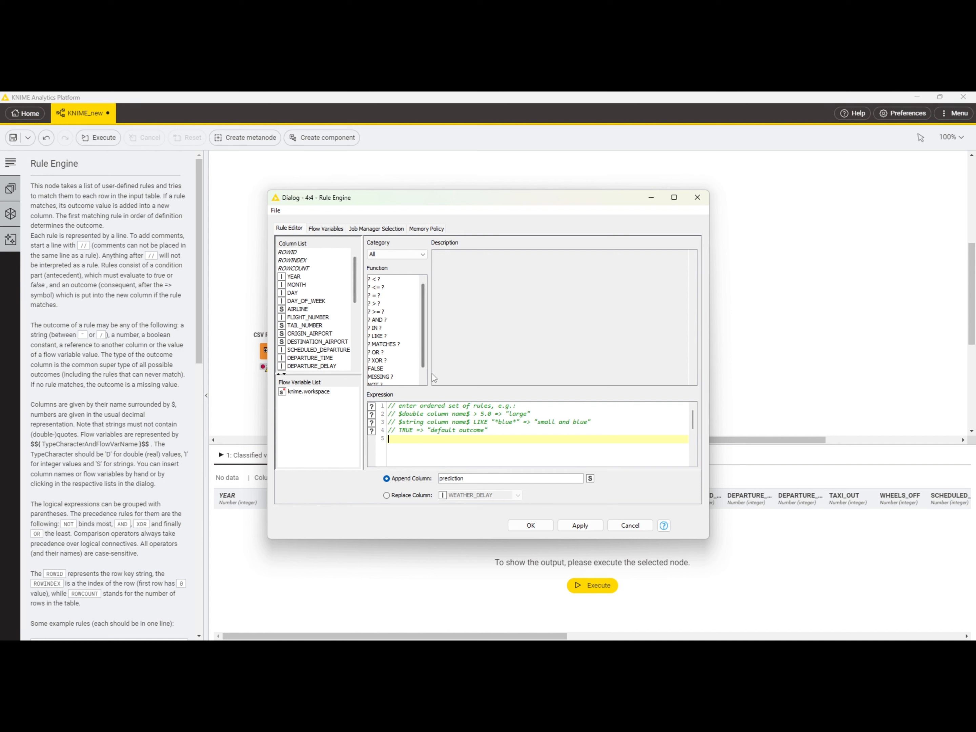
left_click(423, 381)
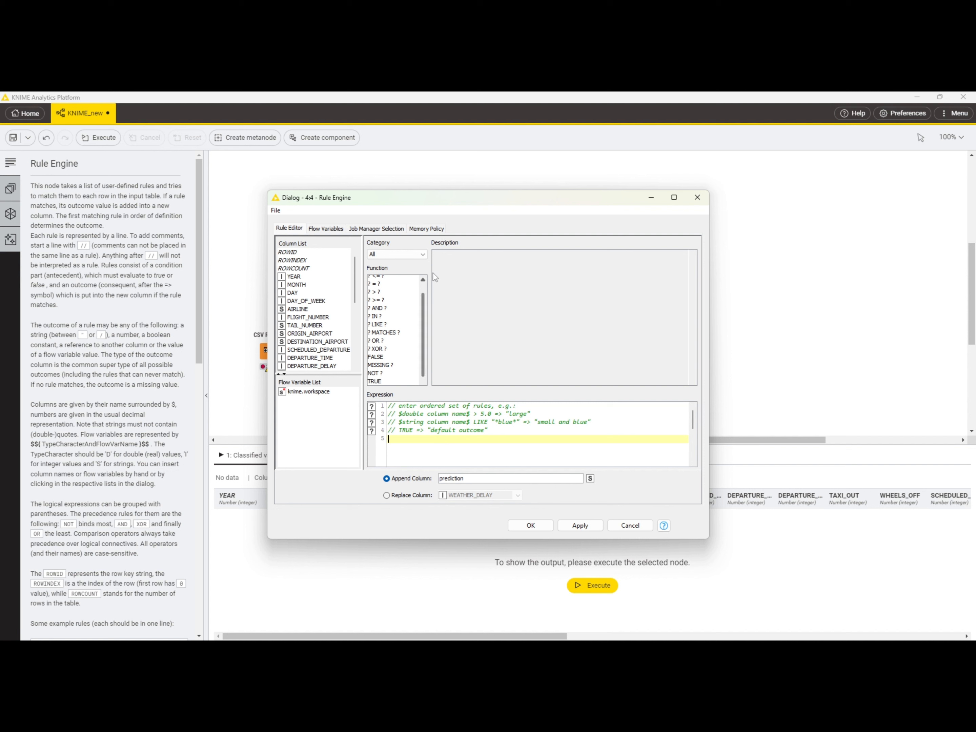
left_click(424, 282)
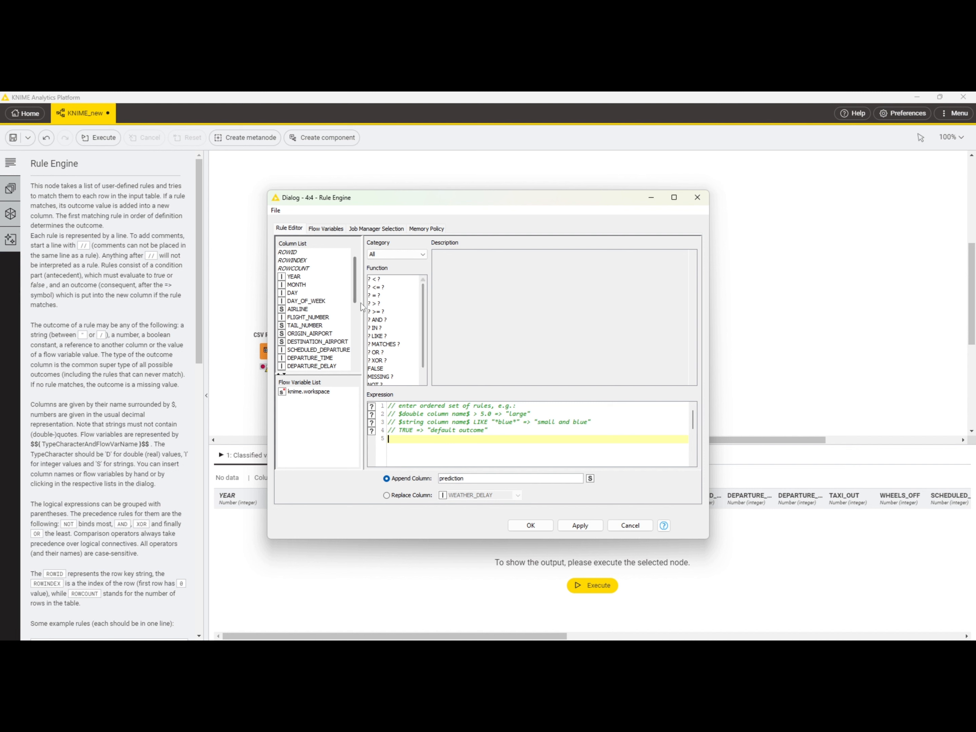
left_click(290, 297)
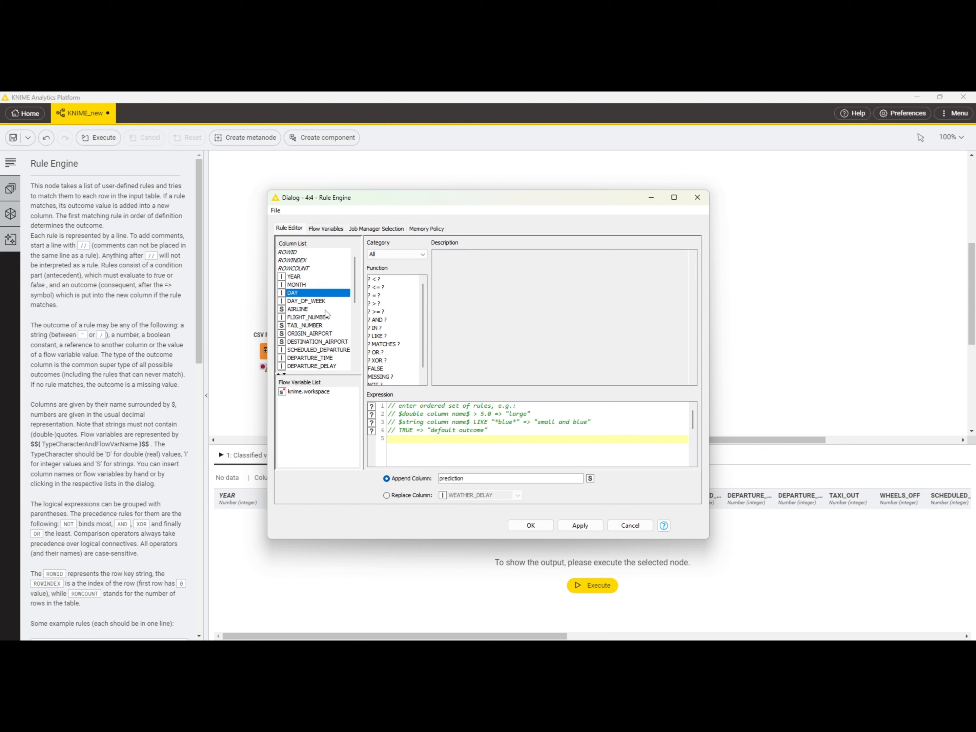
double_click(303, 294)
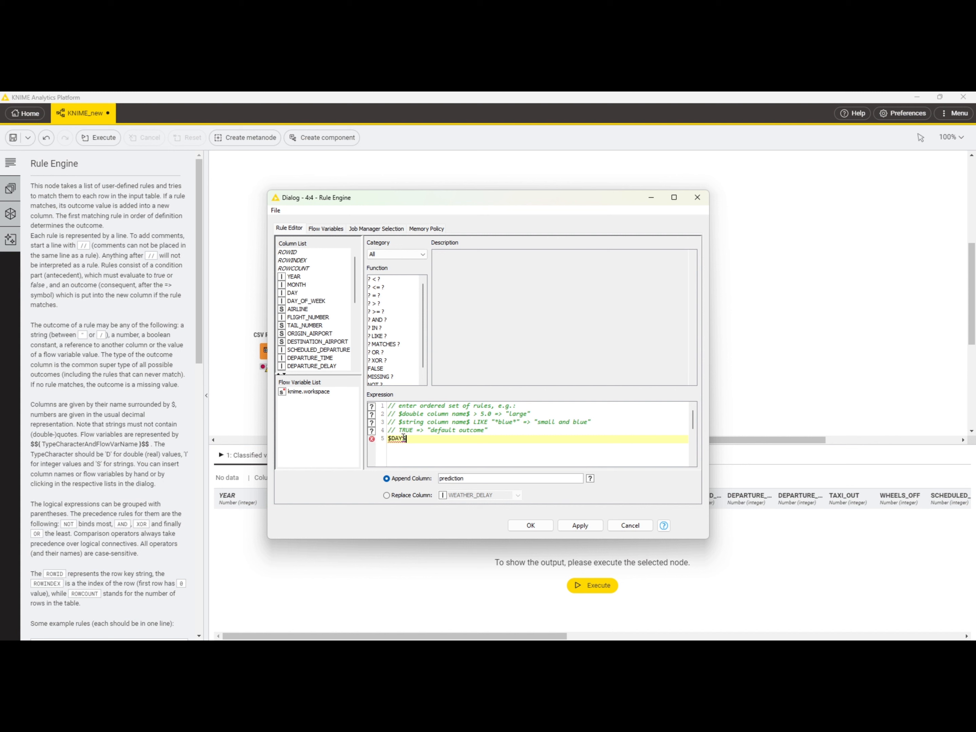
mouse_move(401, 436)
double_click(380, 288)
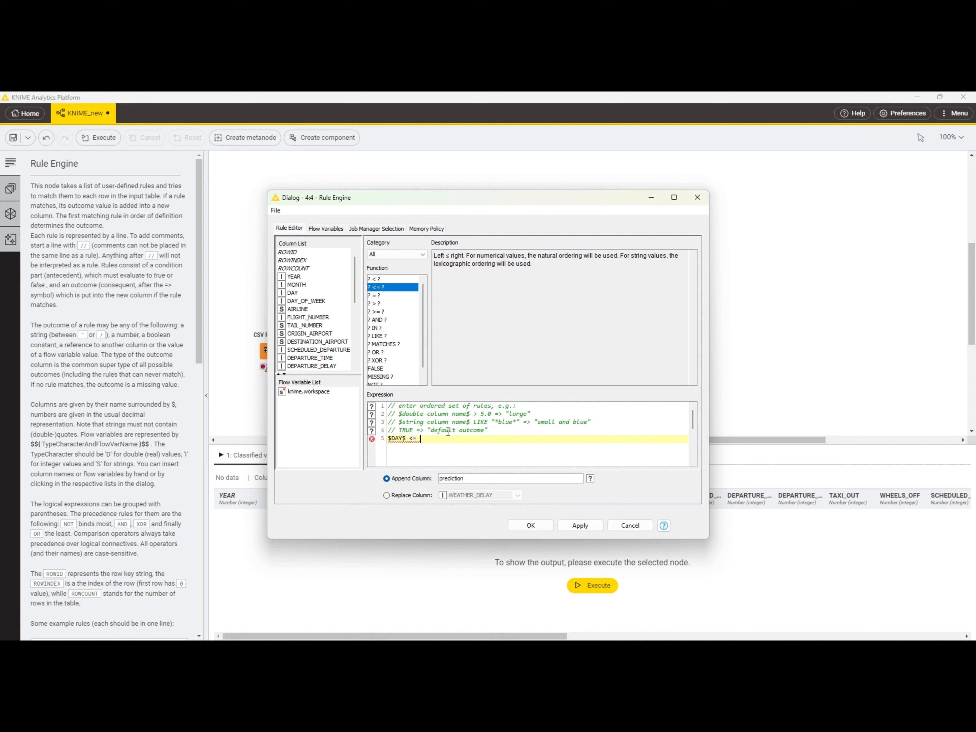
type("4=>3")
Step: Name the Rule Engine's appended column REPLACE and accept the configuration
double_click(479, 479)
double_click(479, 479)
left_click(479, 478)
key("BackSpace")
key("BackSpace")
key("BackSpace")
key("BackSpace")
key("BackSpace")
key("BackSpace")
key("BackSpace")
key("BackSpace")
key("BackSpace")
key("BackSpace")
type("REPLACE")
left_click(531, 525)
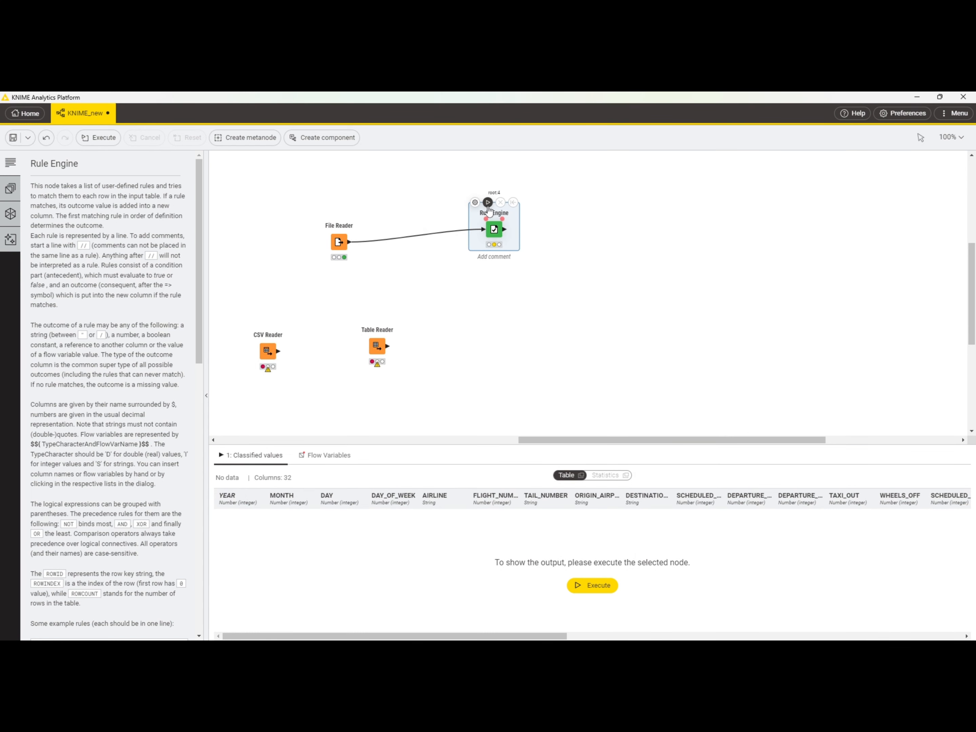
Step: Execute the Rule Engine node and examine the DAY_OF_WEEK and REPLACE columns in its output preview
left_click(487, 205)
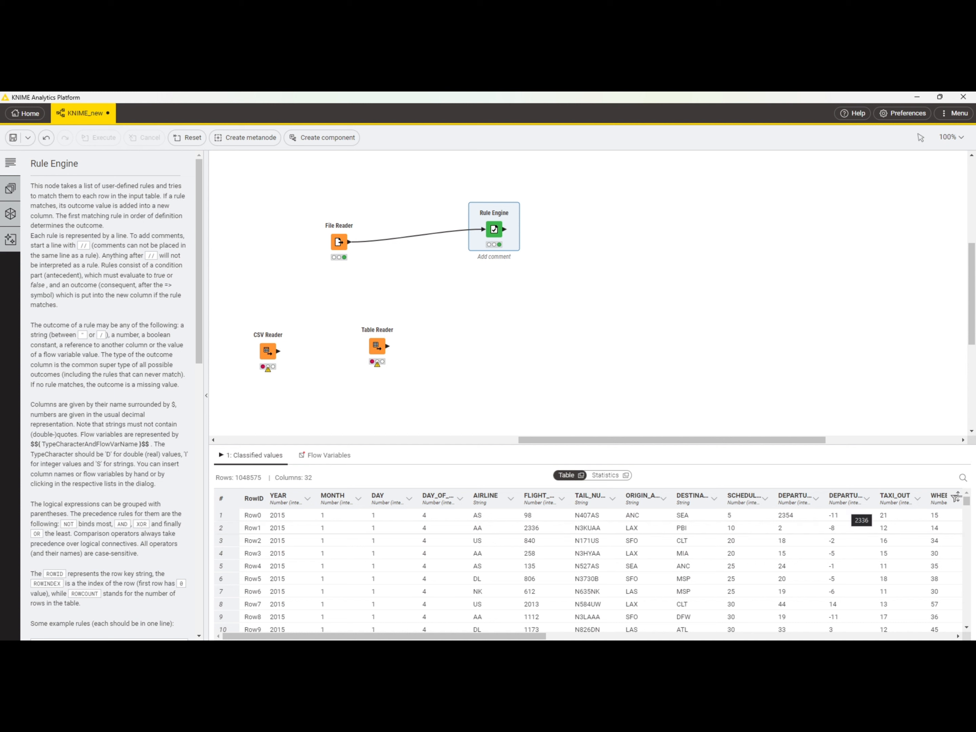
left_click_drag(967, 505, 968, 518)
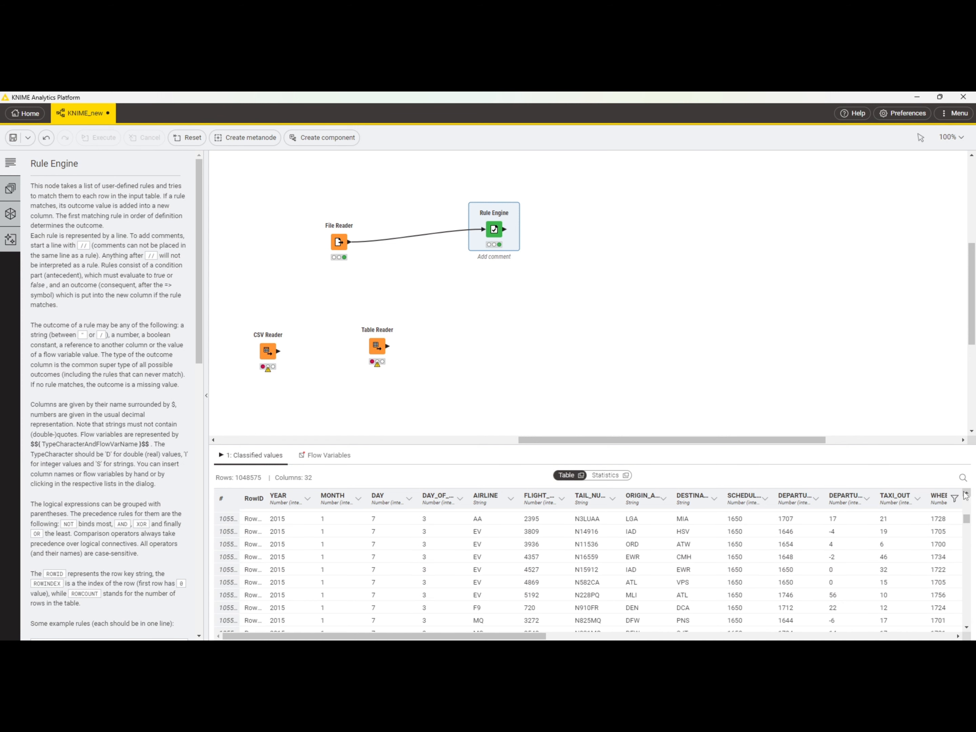
scroll(963, 502, "down", 3)
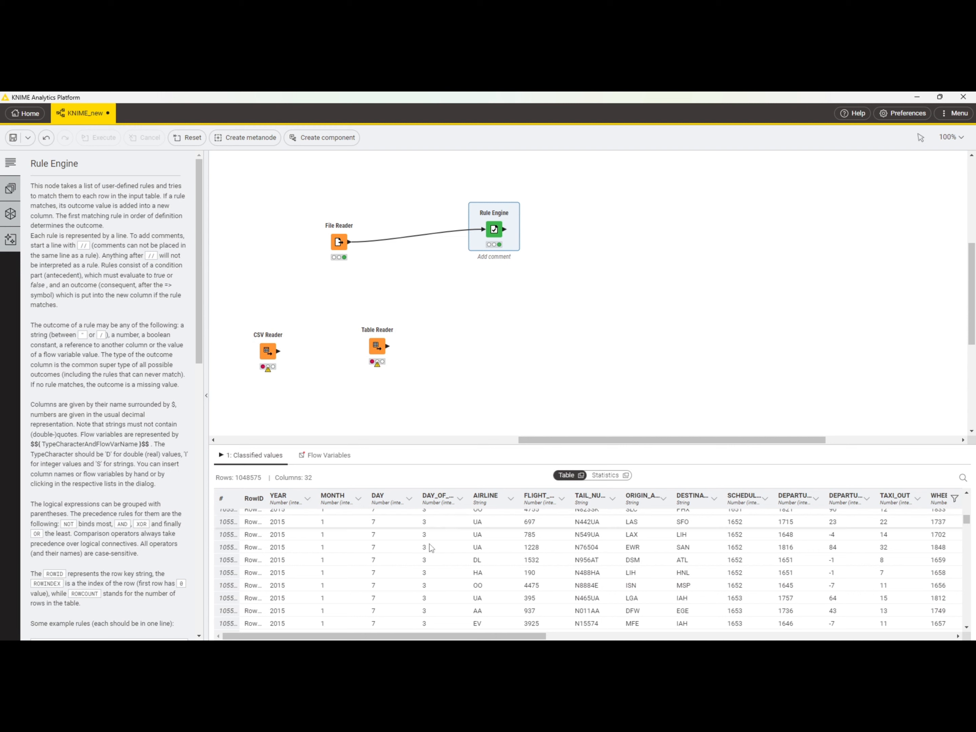
left_click_drag(444, 522, 447, 585)
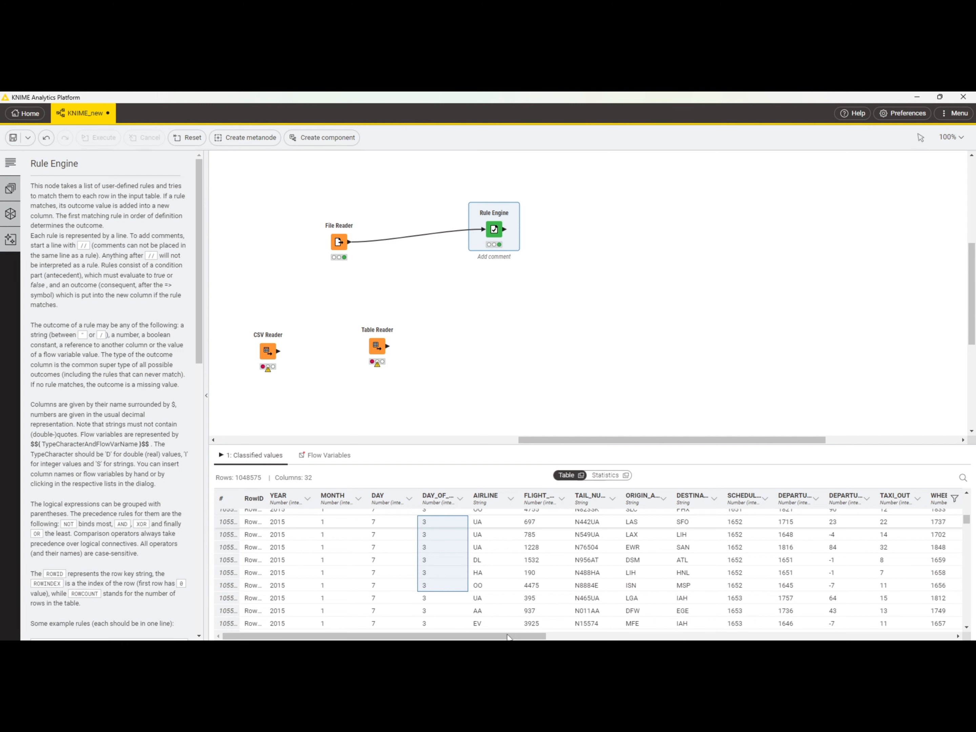
left_click(543, 534)
left_click_drag(542, 637, 880, 637)
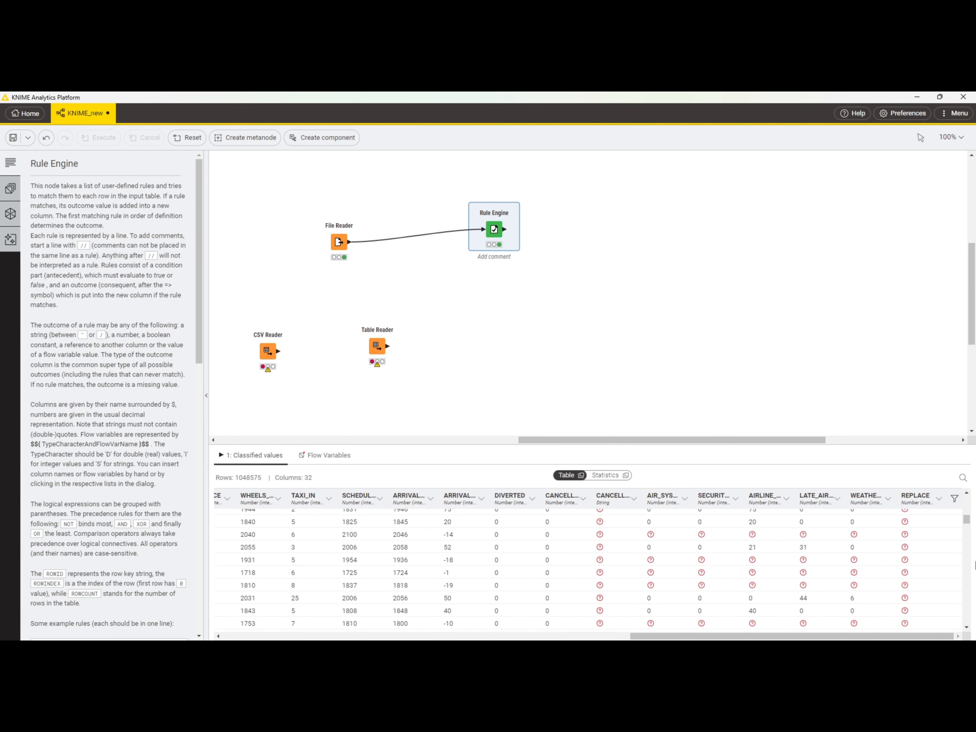
left_click_drag(967, 524, 967, 561)
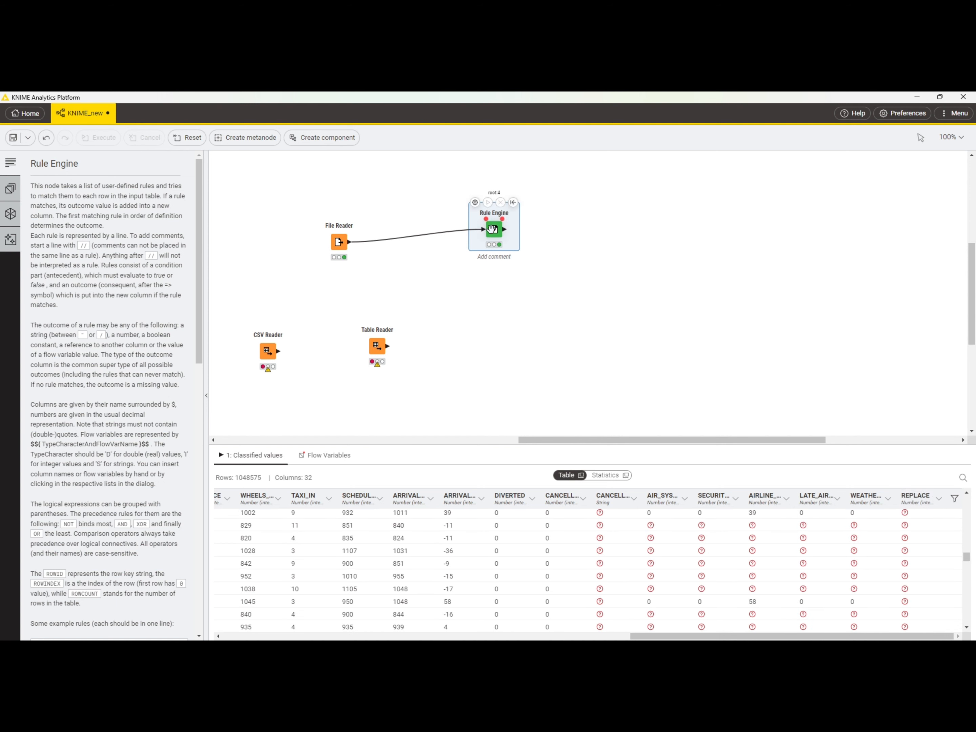
Step: Open the Rule Engine's classified values table in its own window, inspect the REPLACE column down the rows, and close it
right_click(492, 229)
mouse_move(509, 259)
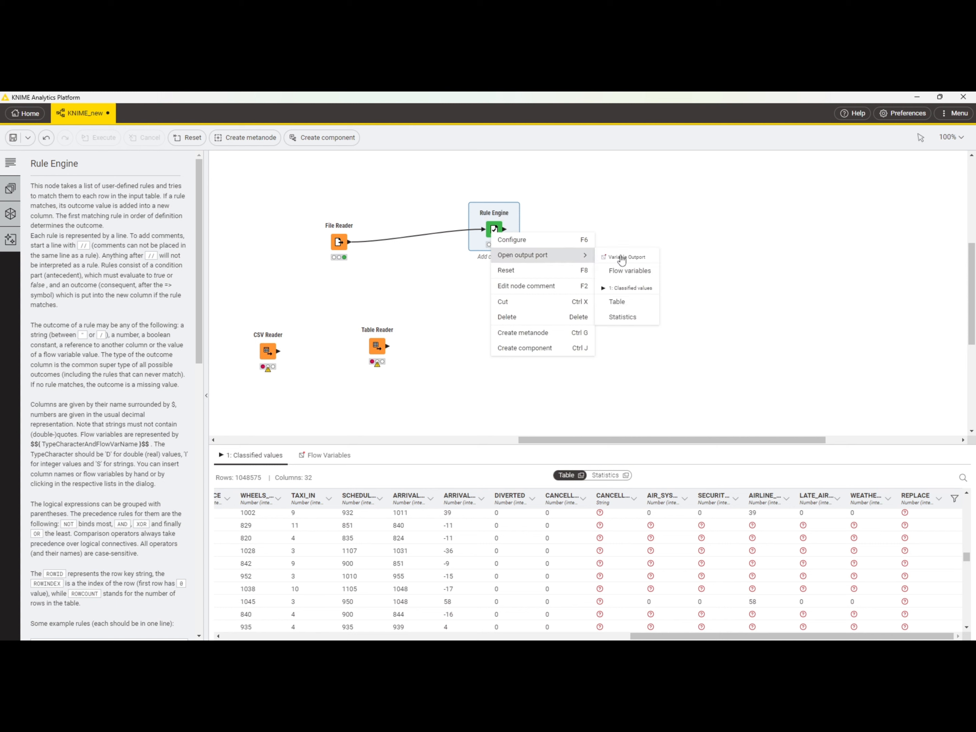
left_click(617, 304)
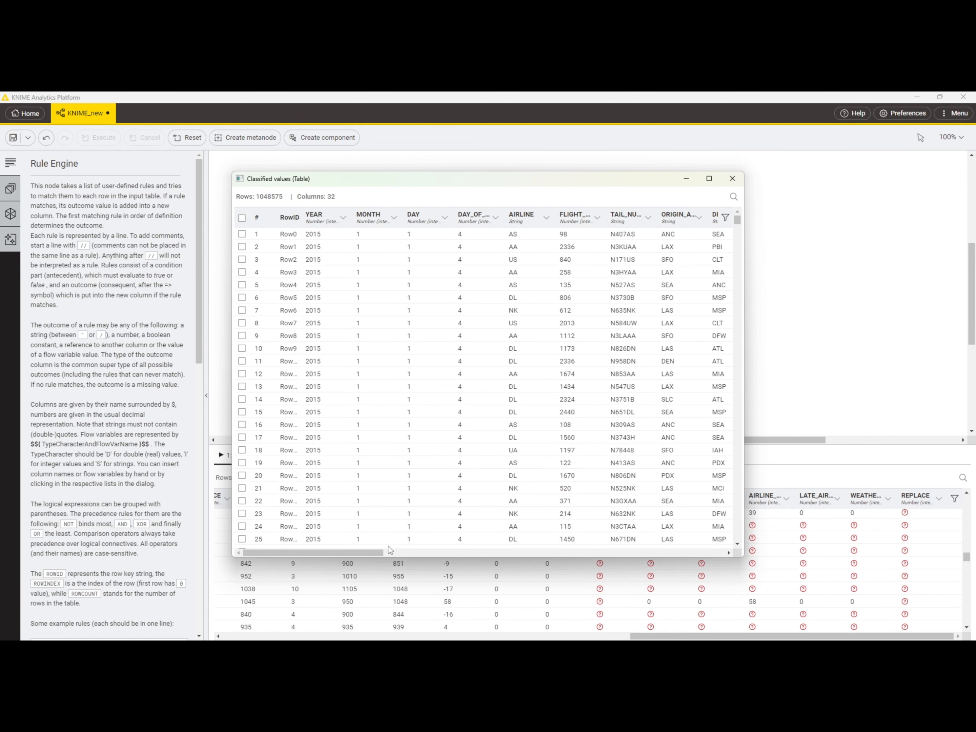
left_click_drag(380, 551, 721, 553)
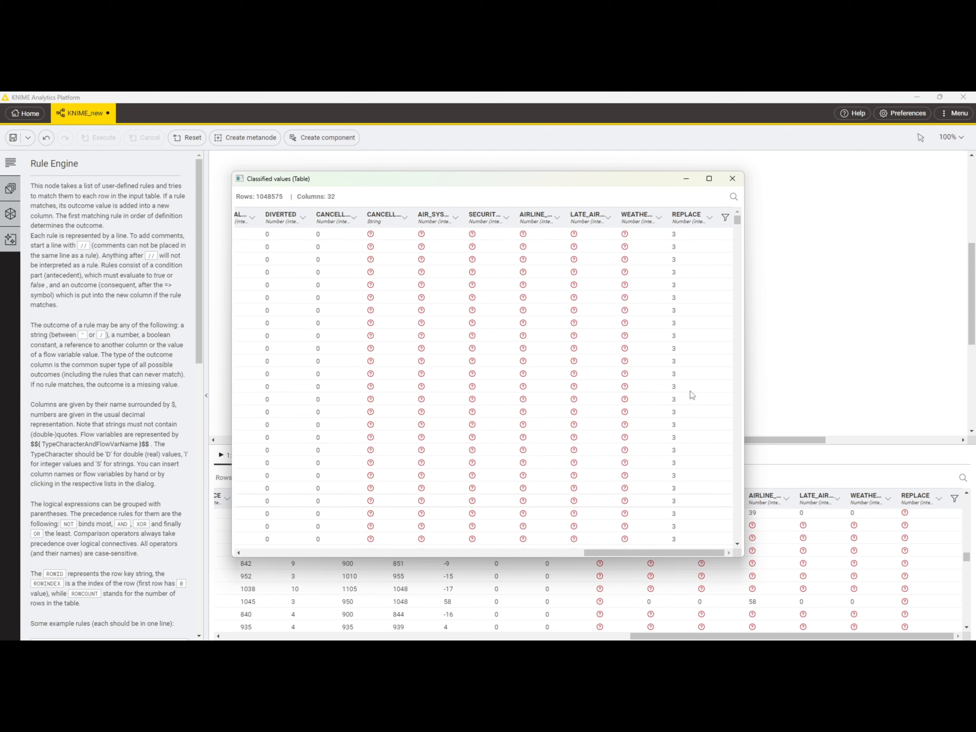
left_click(695, 501)
left_click_drag(739, 220, 739, 309)
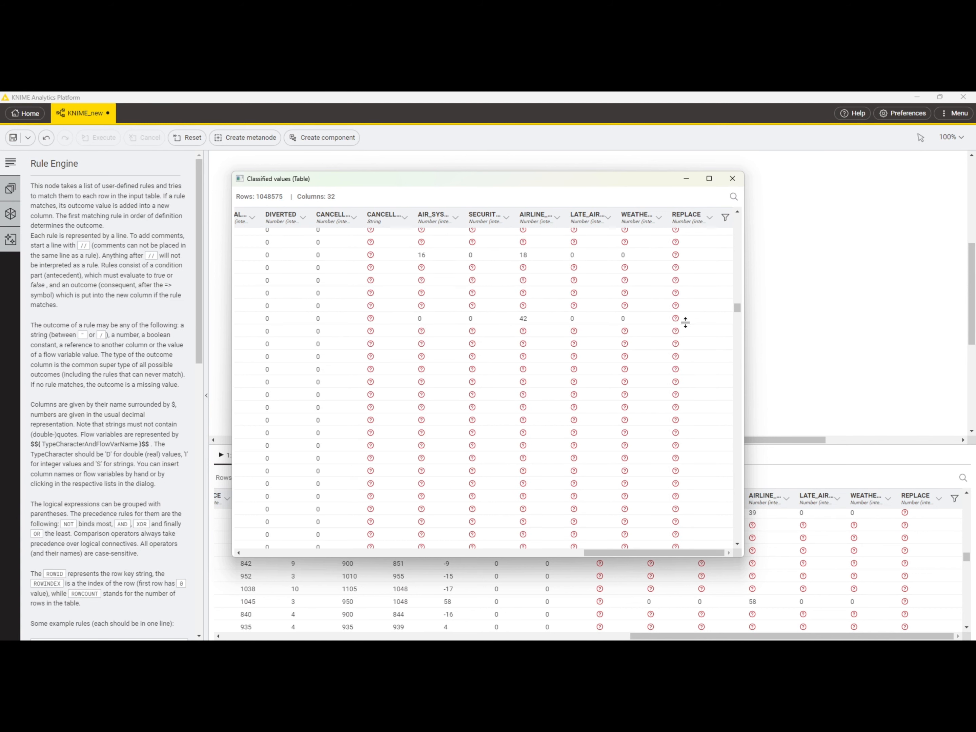
left_click(738, 183)
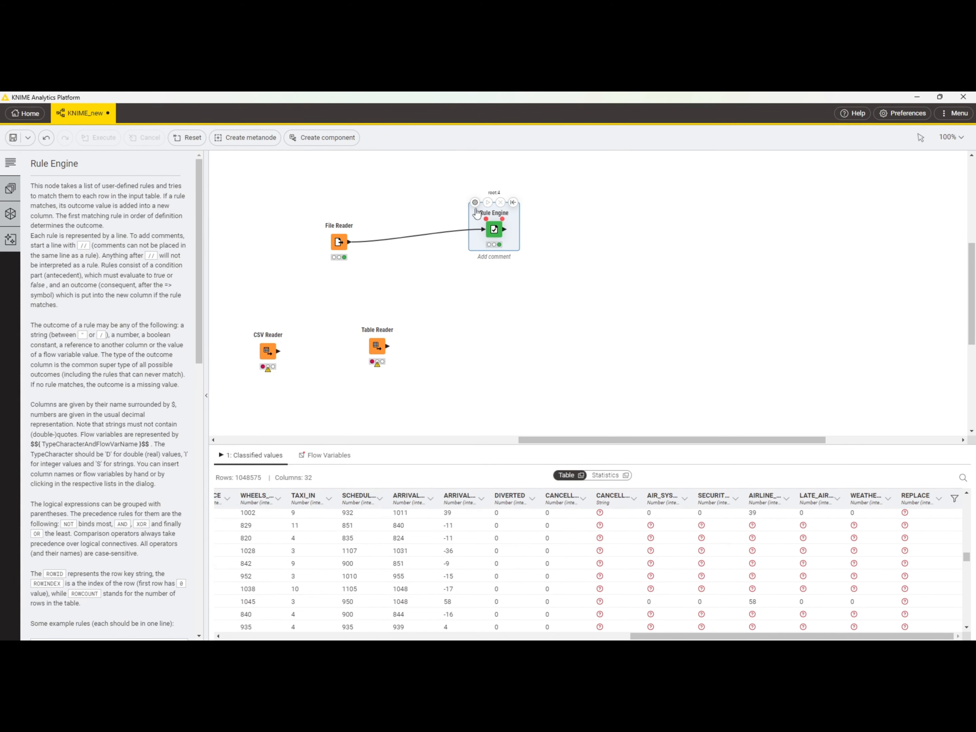
left_click(475, 202)
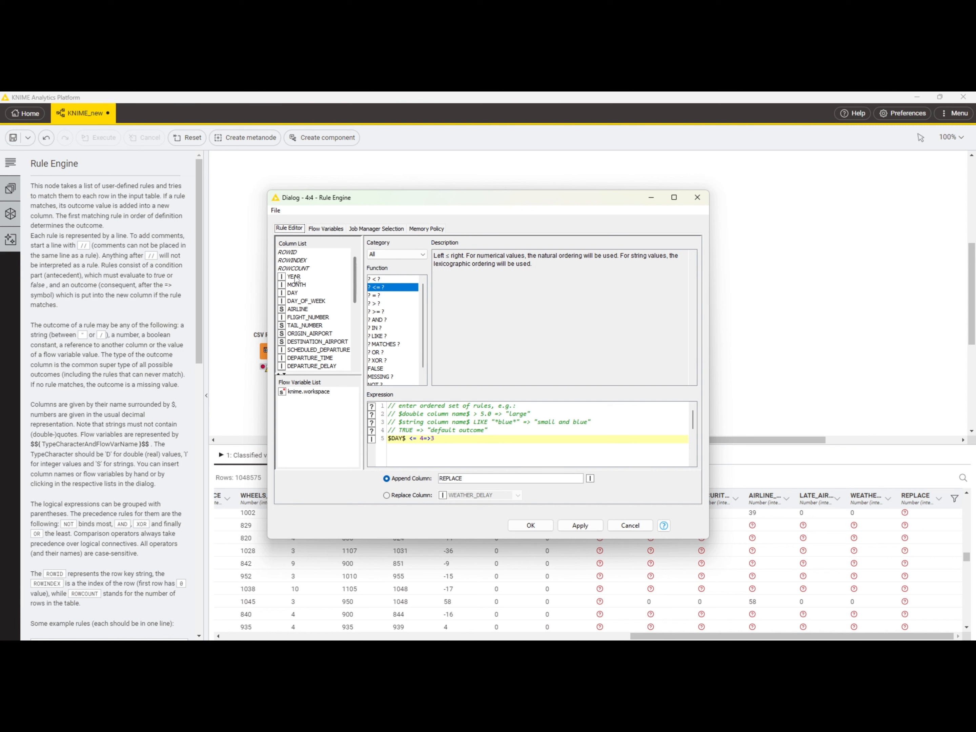
left_click(440, 438)
key("Return")
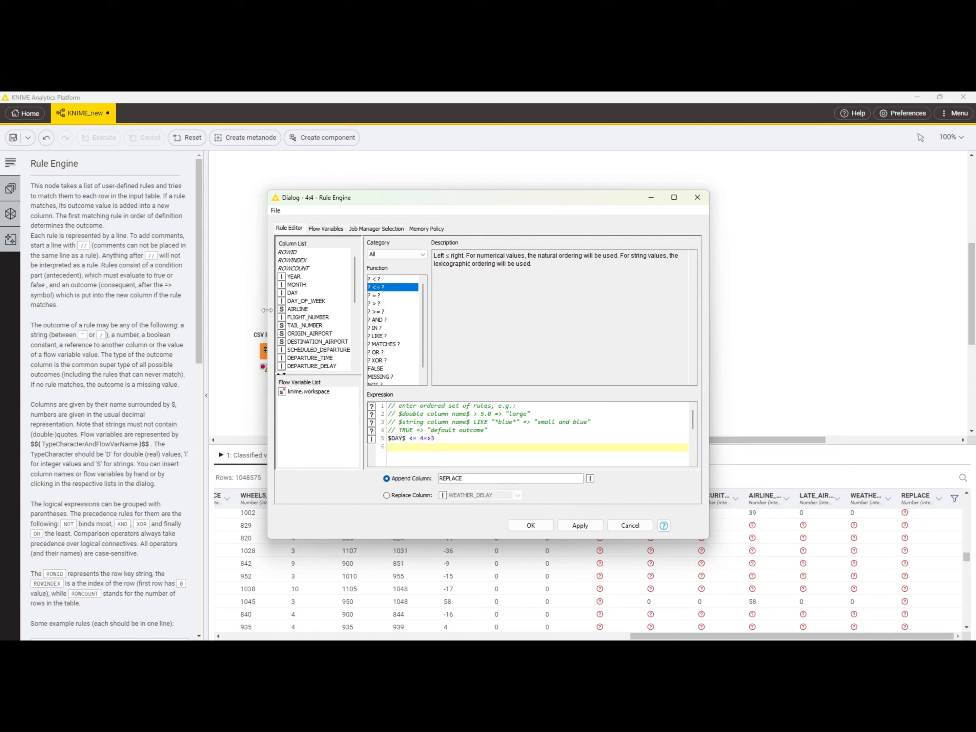
left_click(298, 279)
double_click(299, 279)
double_click(384, 337)
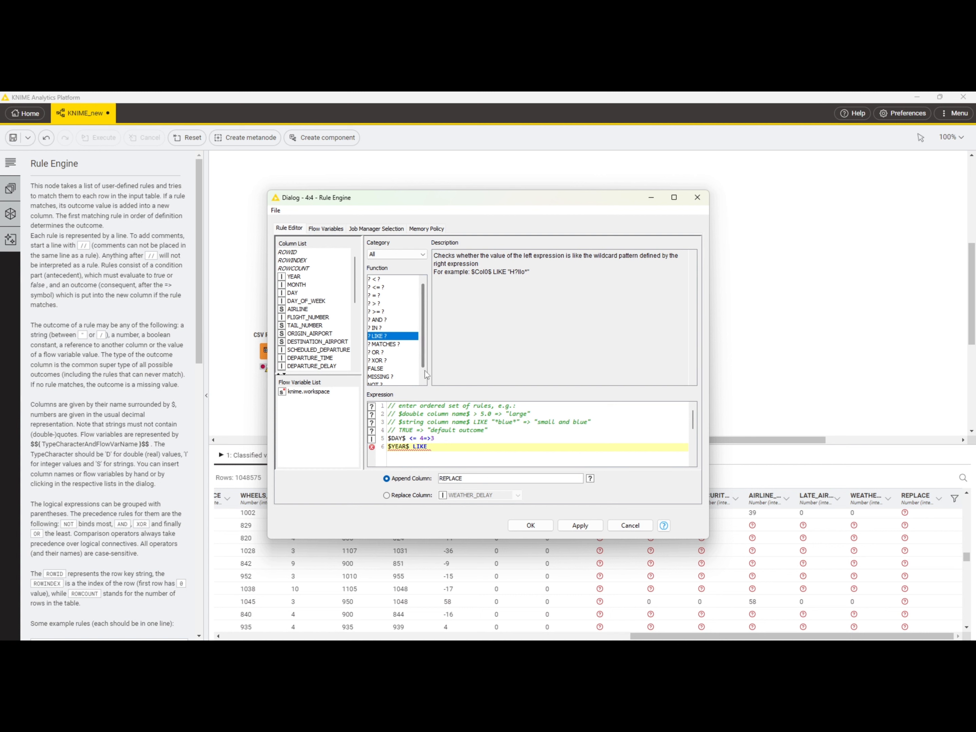
scroll(422, 377, "down", 1)
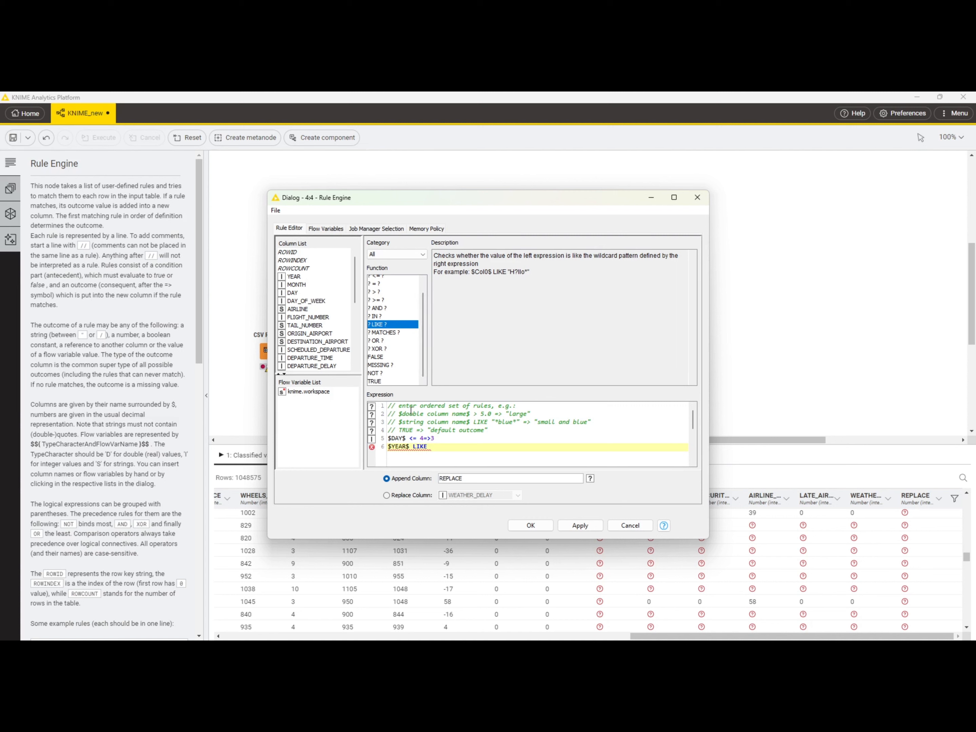
left_click(631, 529)
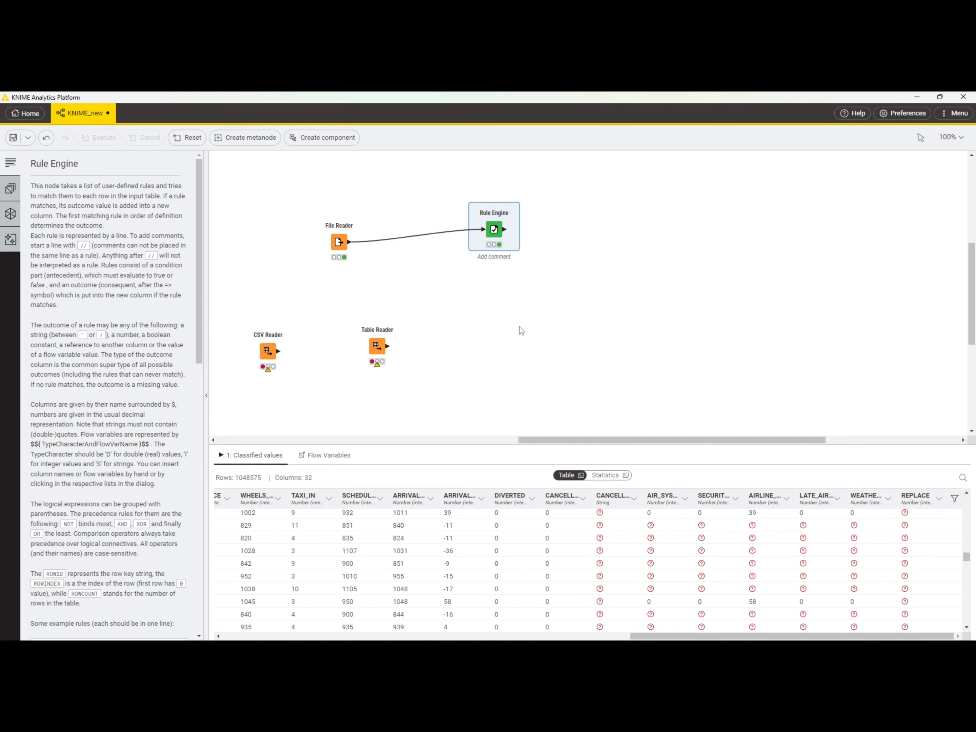
Step: Search the node repository for MATH, add a Math Formula node beside the Rule Engine, and connect the Rule Engine's output to it
mouse_move(499, 224)
left_click(9, 218)
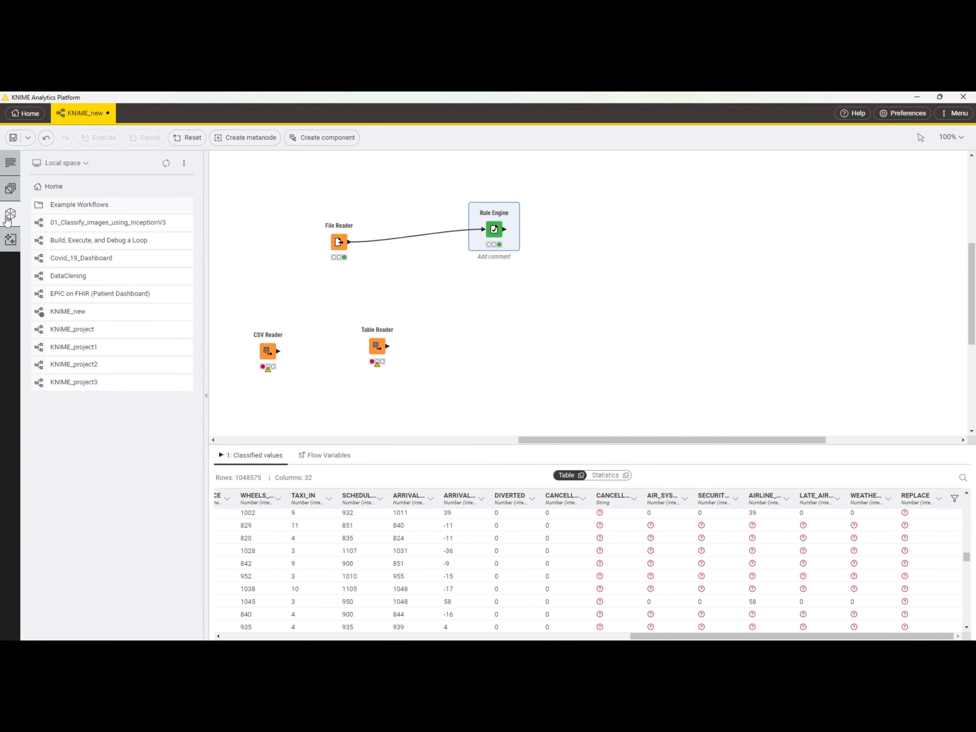
left_click(8, 193)
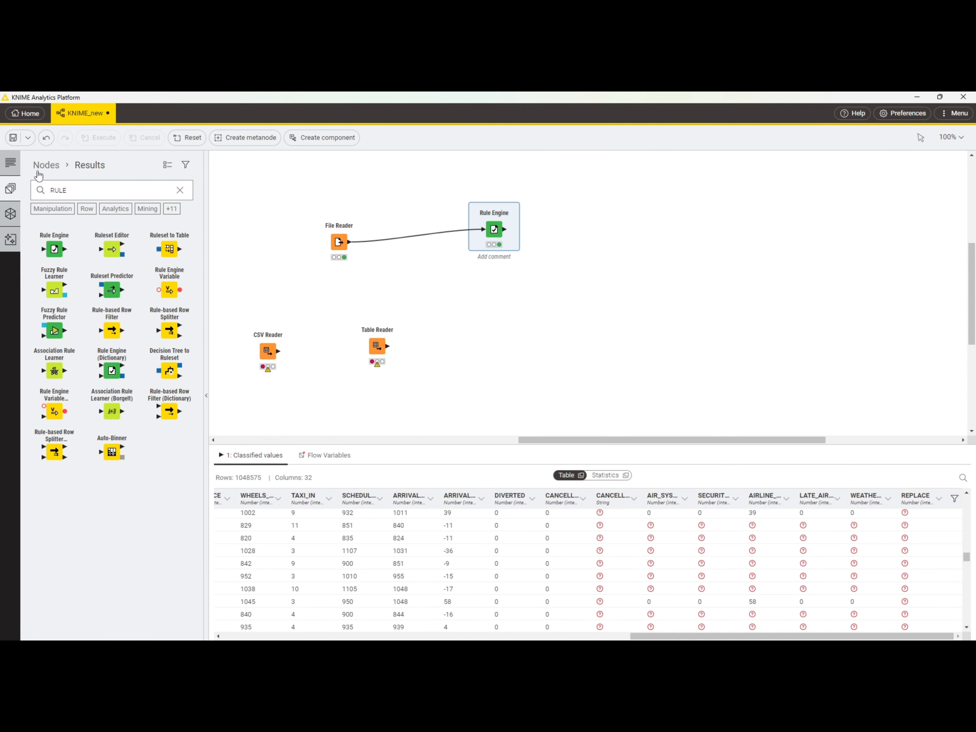
left_click(180, 190)
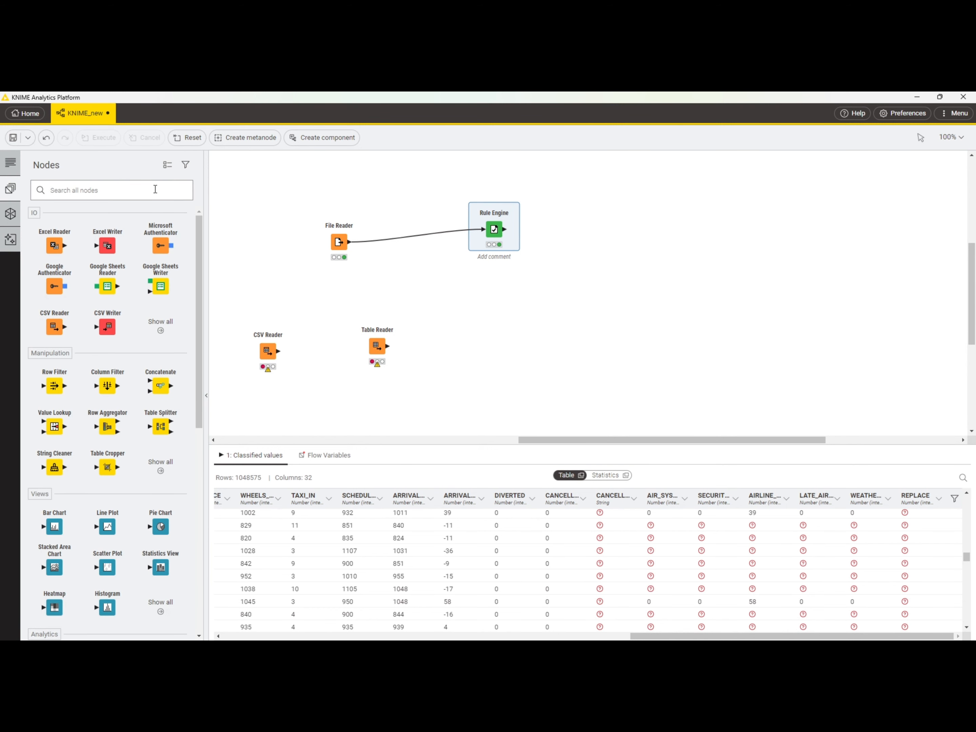
type("MATH")
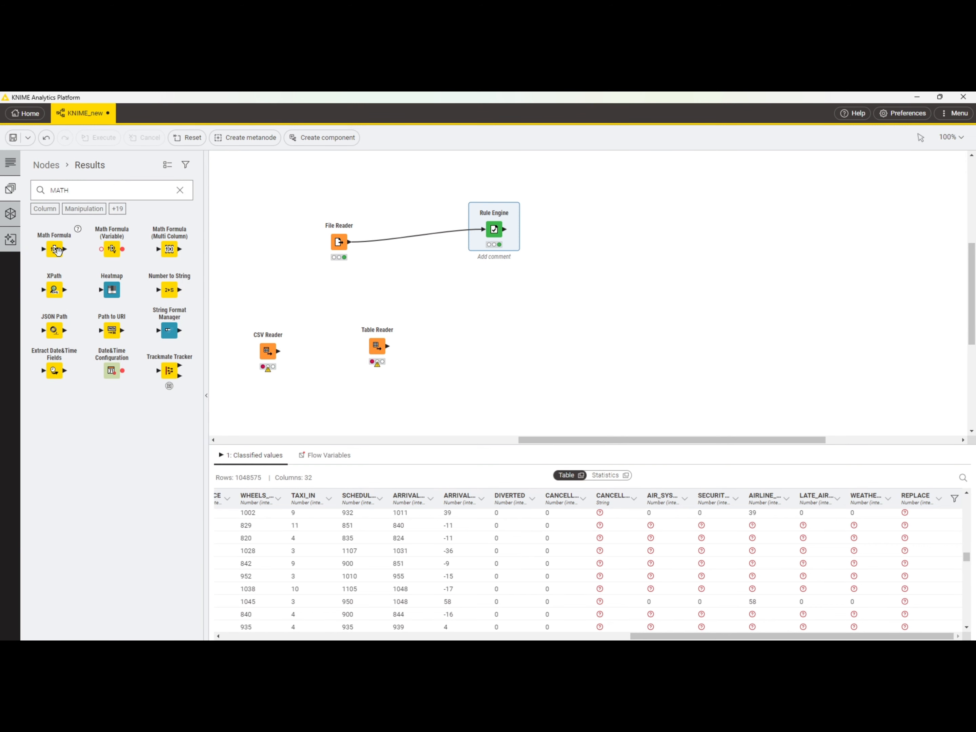
left_click_drag(57, 251, 621, 234)
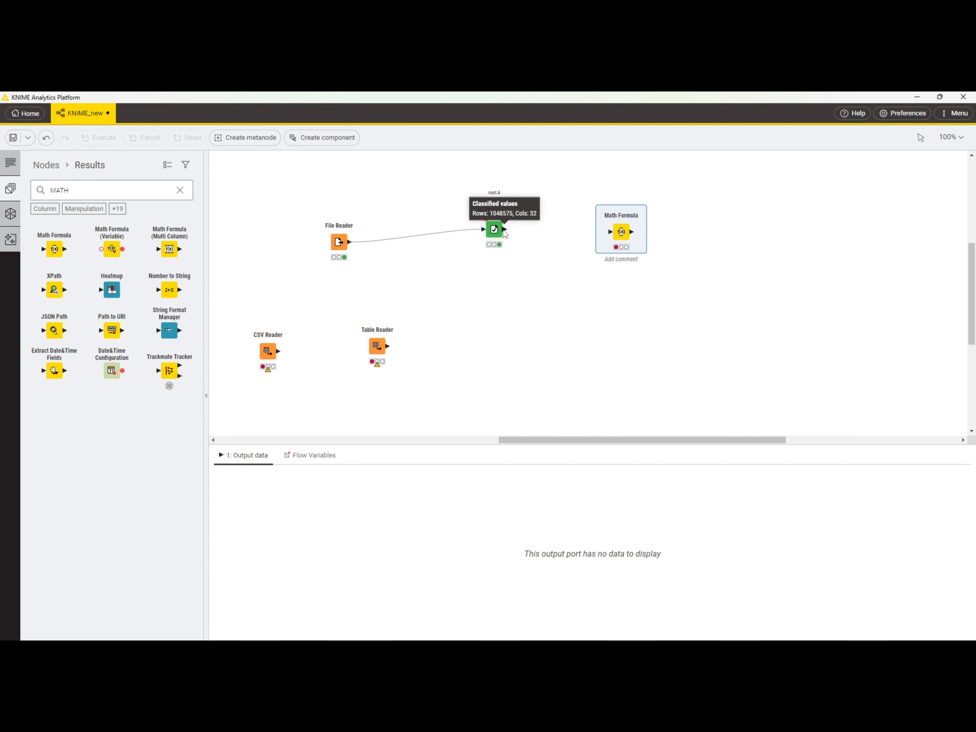
left_click_drag(505, 229, 611, 232)
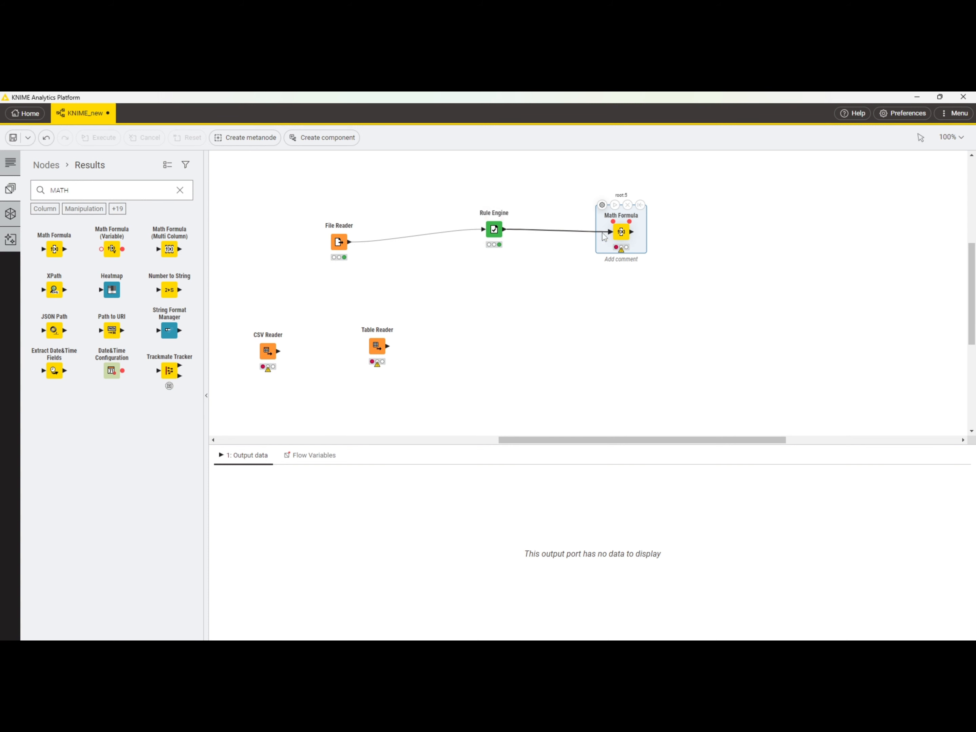
Step: In the Math Formula configuration, build the expression sin($DAY$) from the sine function and the DAY column
mouse_move(605, 211)
left_click(603, 206)
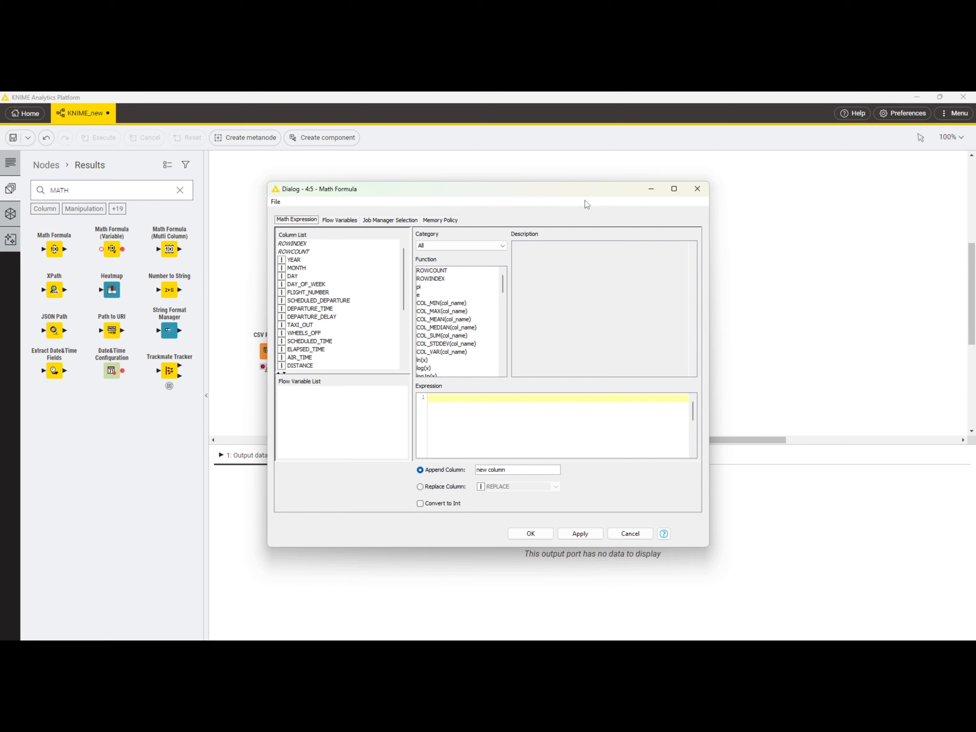
left_click(503, 328)
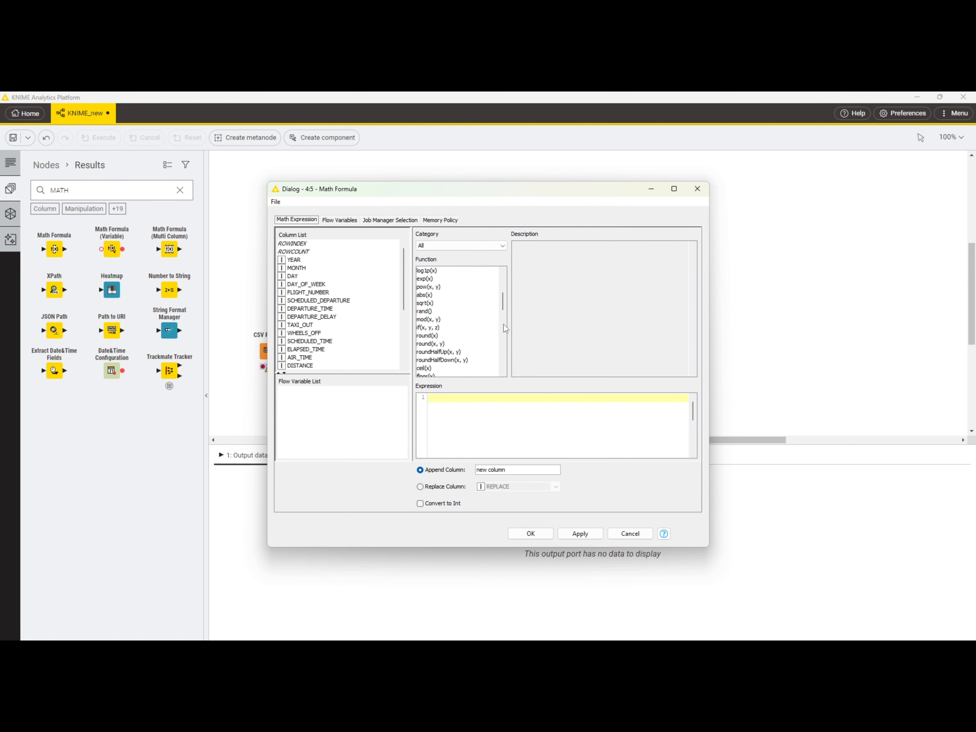
left_click(504, 328)
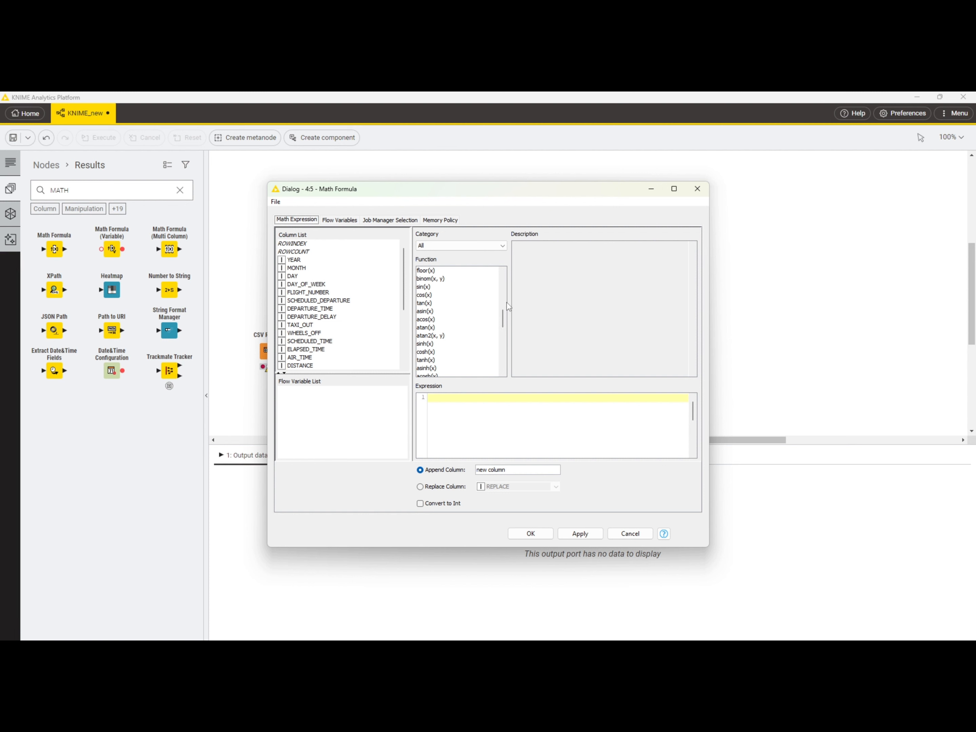
left_click(428, 290)
double_click(428, 289)
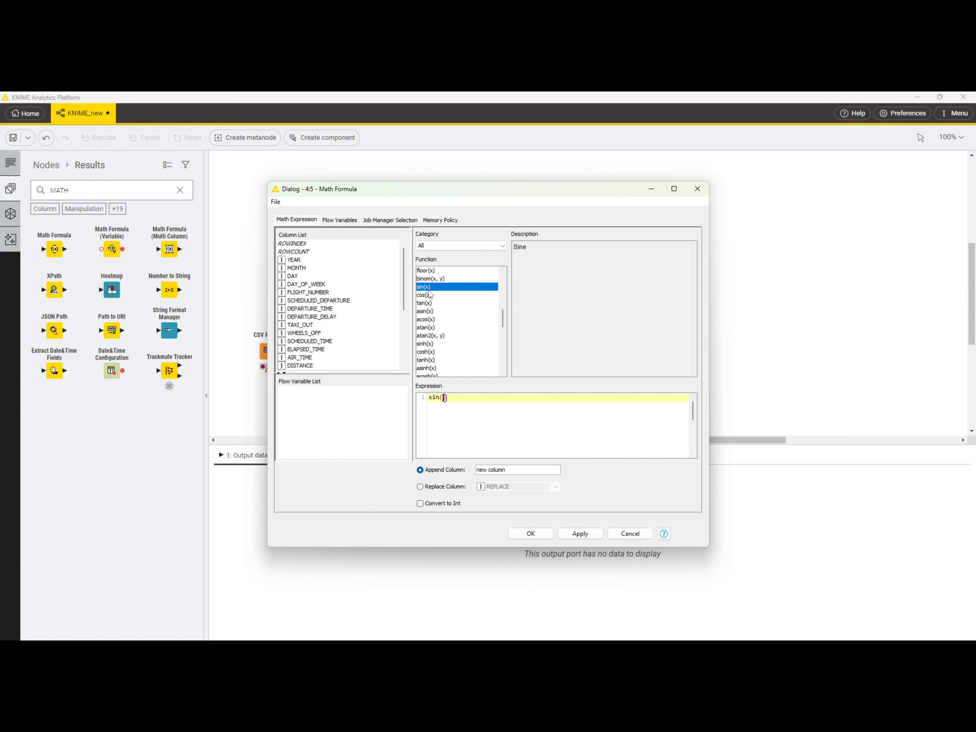
double_click(297, 275)
Step: Name the Math Formula's appended column SIN VALUE and accept the configuration
left_click_drag(510, 470, 461, 471)
type("SIN VAL")
key("BackSpace")
type("ALUE")
left_click(531, 536)
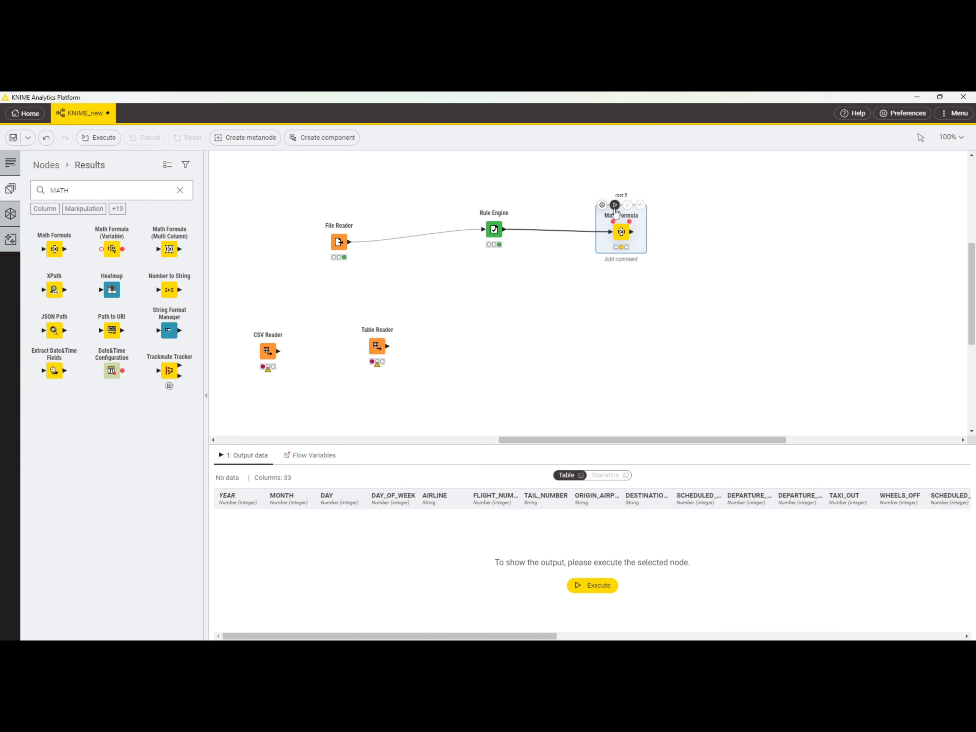
Step: Execute the Math Formula node, inspect the SIN VALUE column of its output table in a separate window, and close that window
left_click(614, 206)
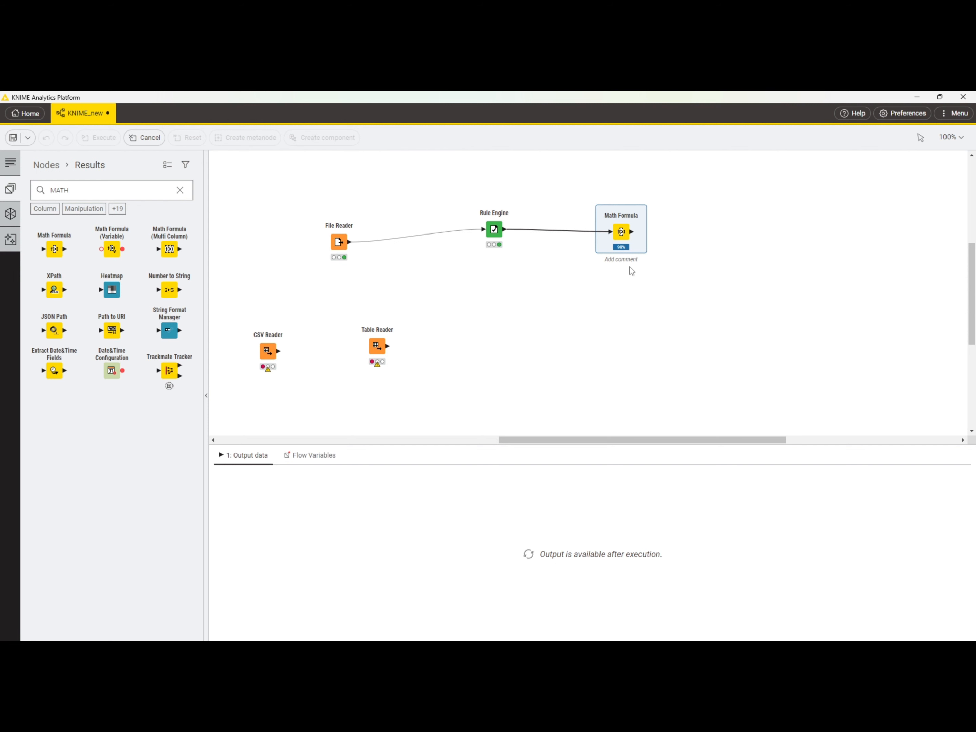
right_click(622, 238)
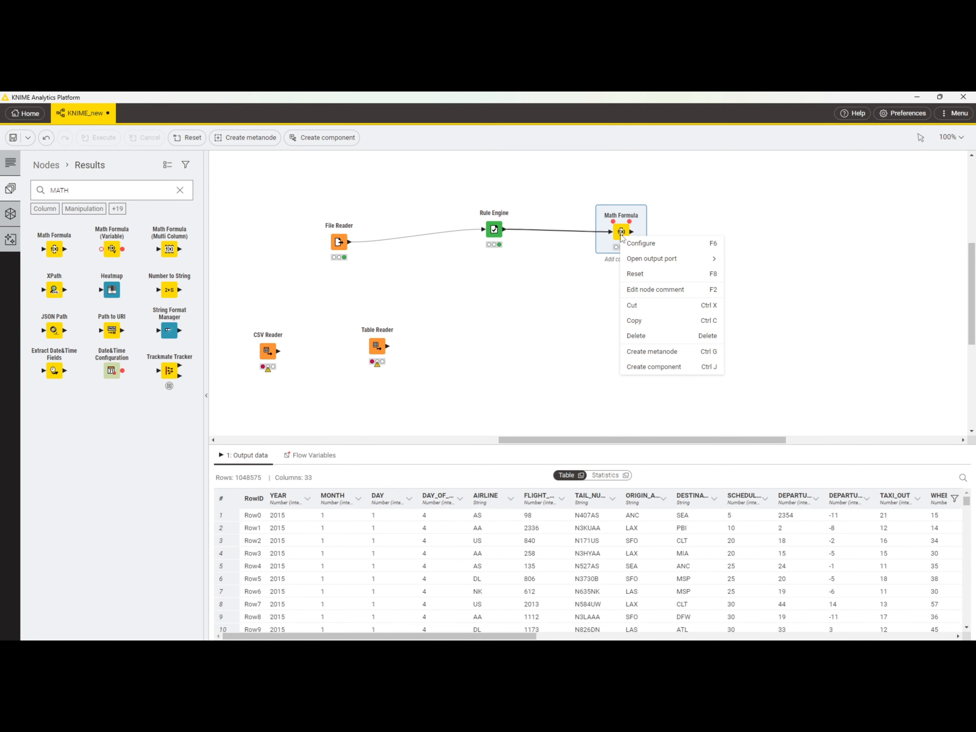
mouse_move(712, 265)
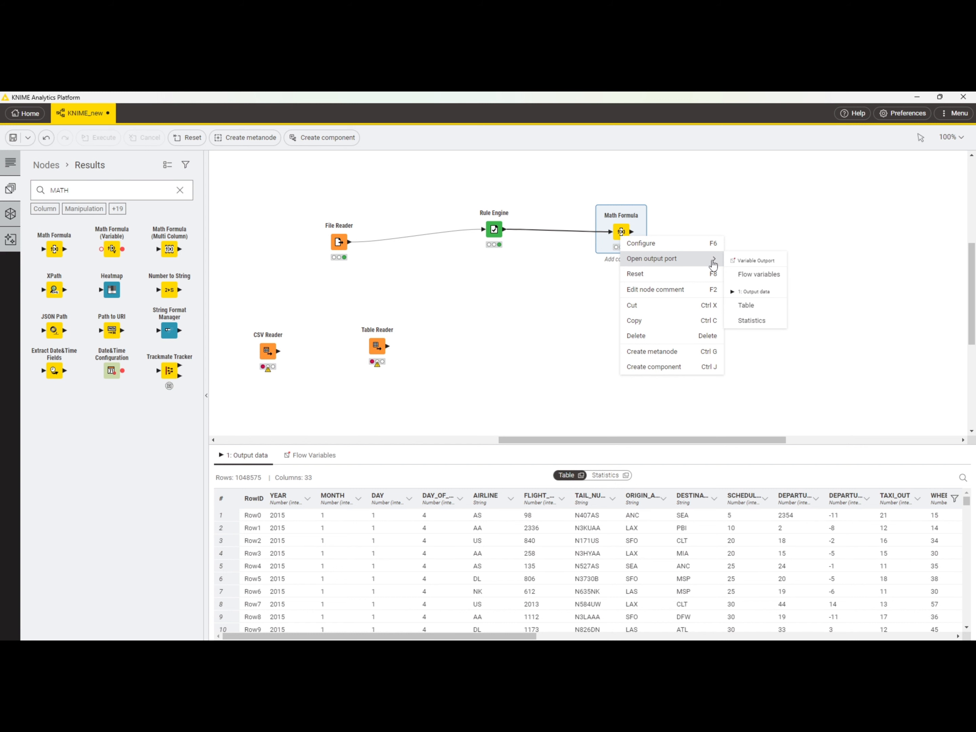
left_click(748, 309)
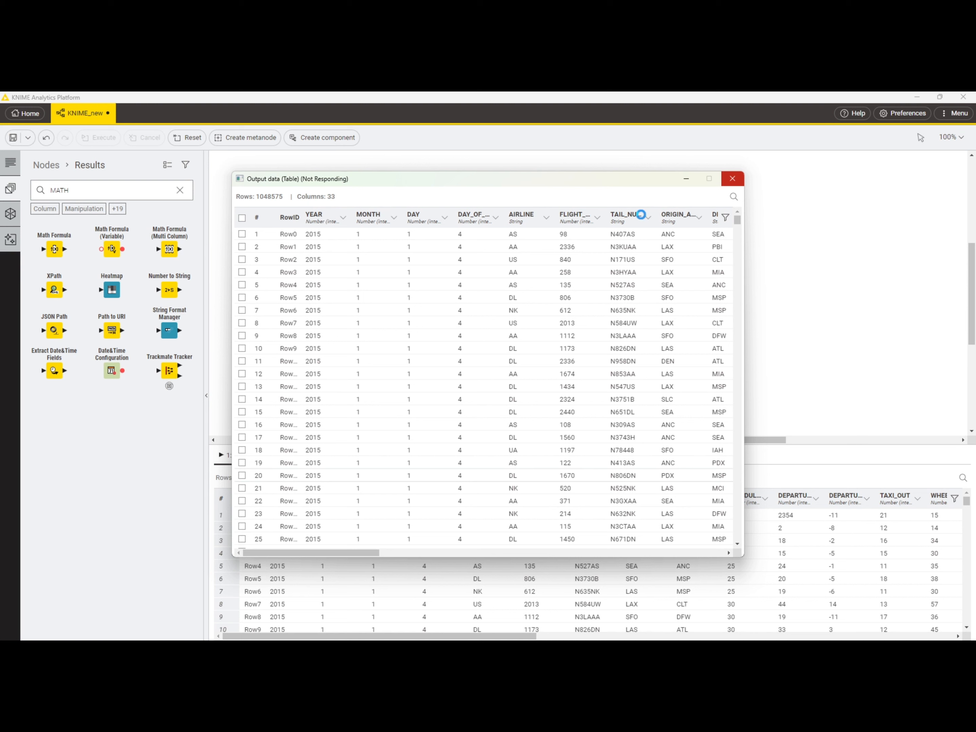
left_click(732, 179)
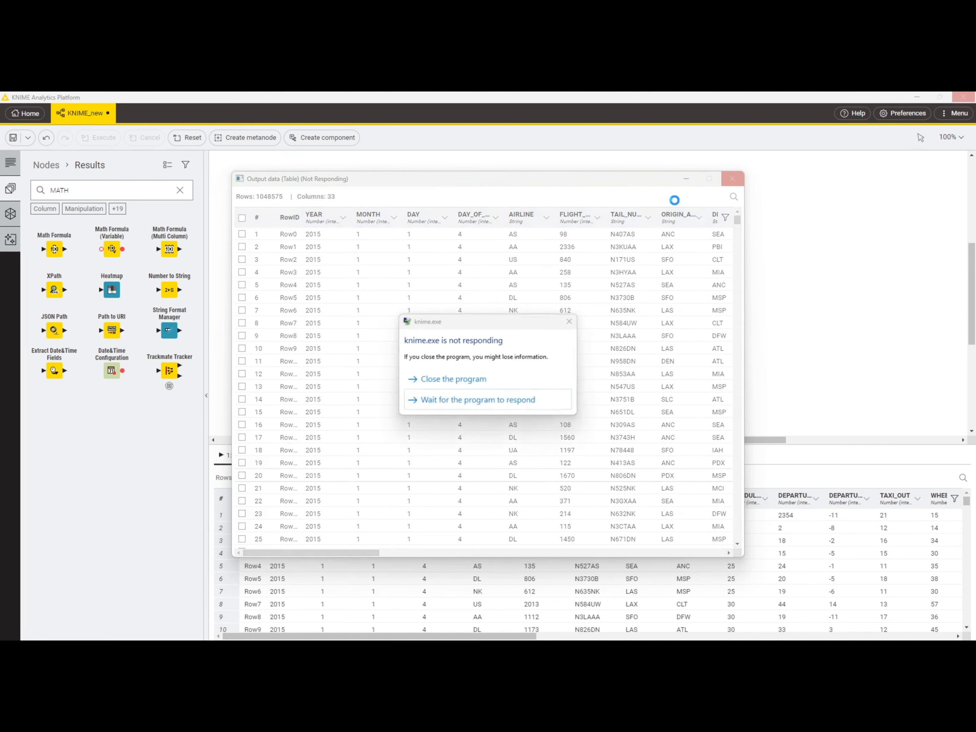
left_click(455, 401)
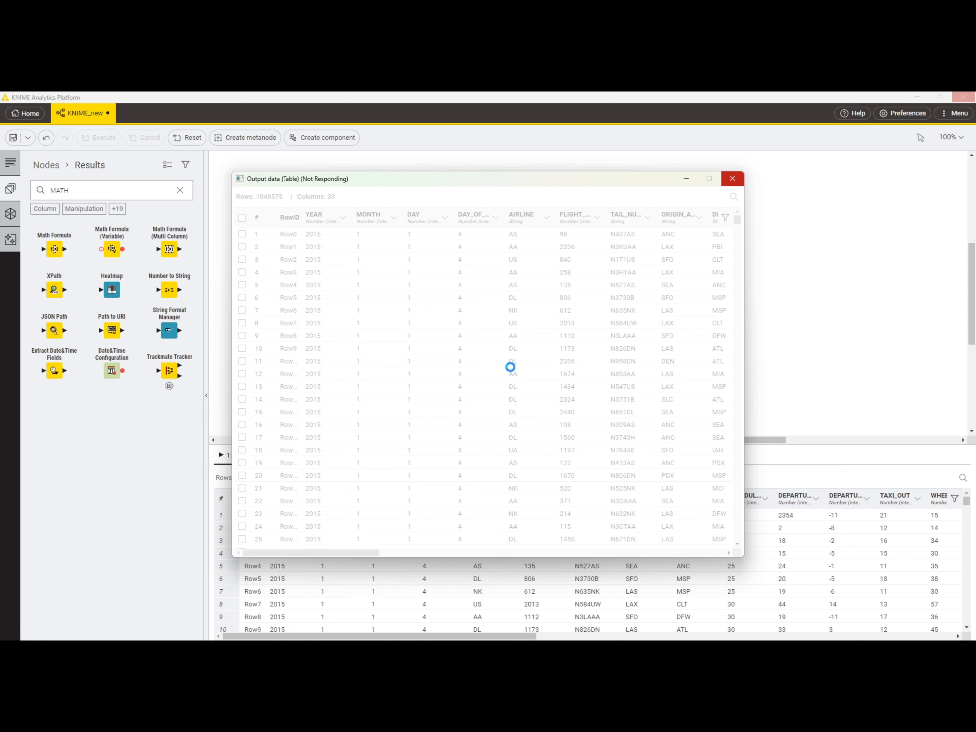
scroll(512, 371, "right", 5)
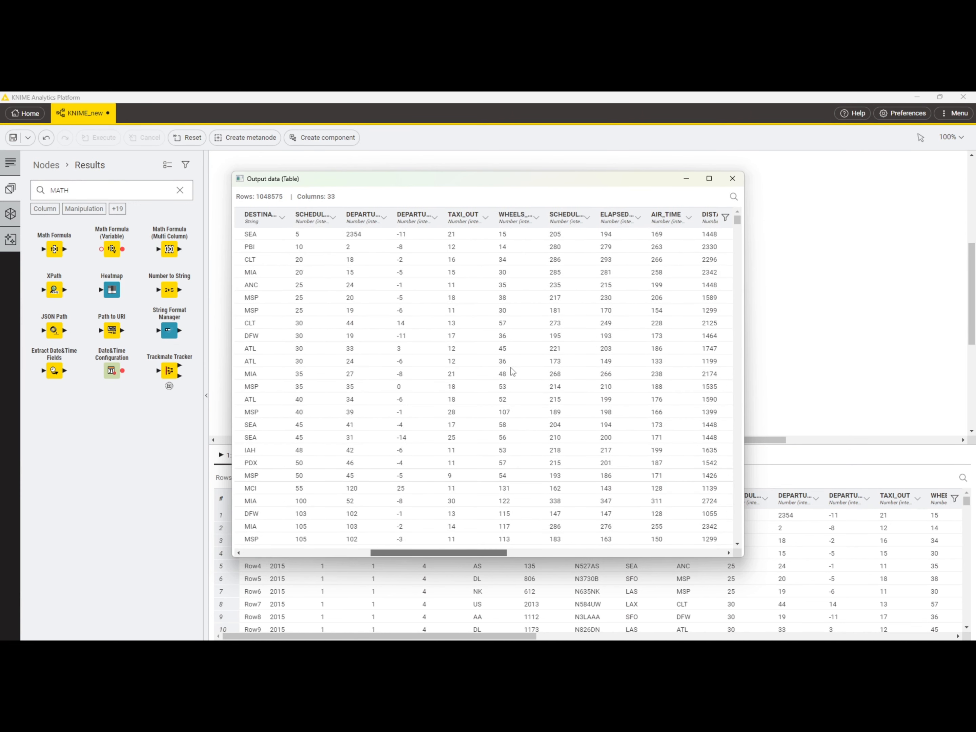
left_click_drag(493, 552, 465, 552)
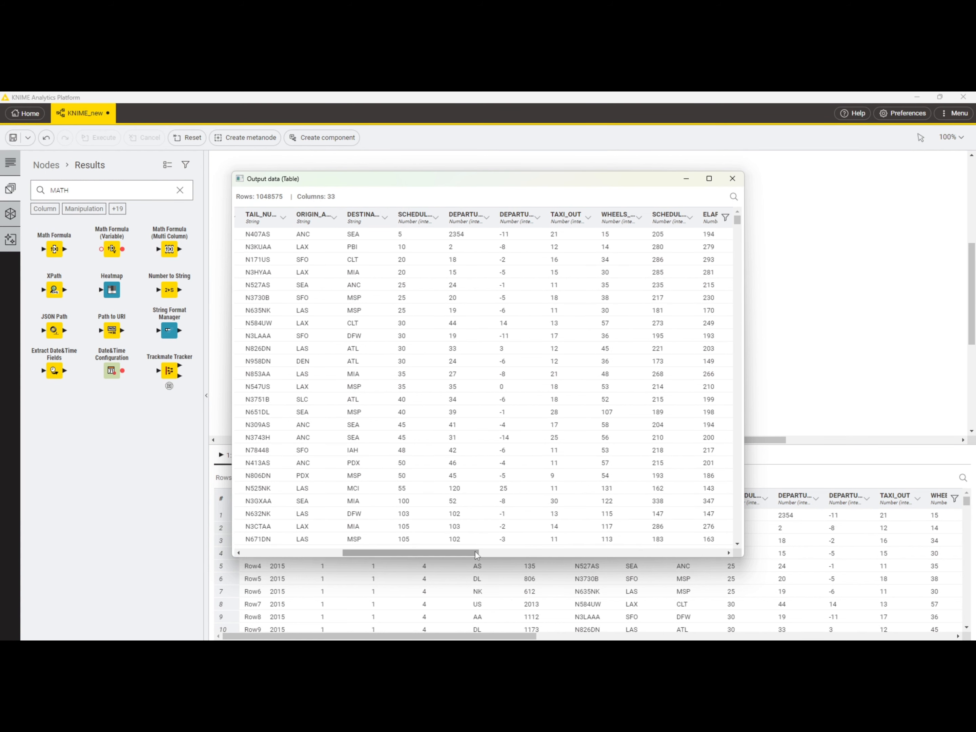
left_click_drag(475, 555, 729, 552)
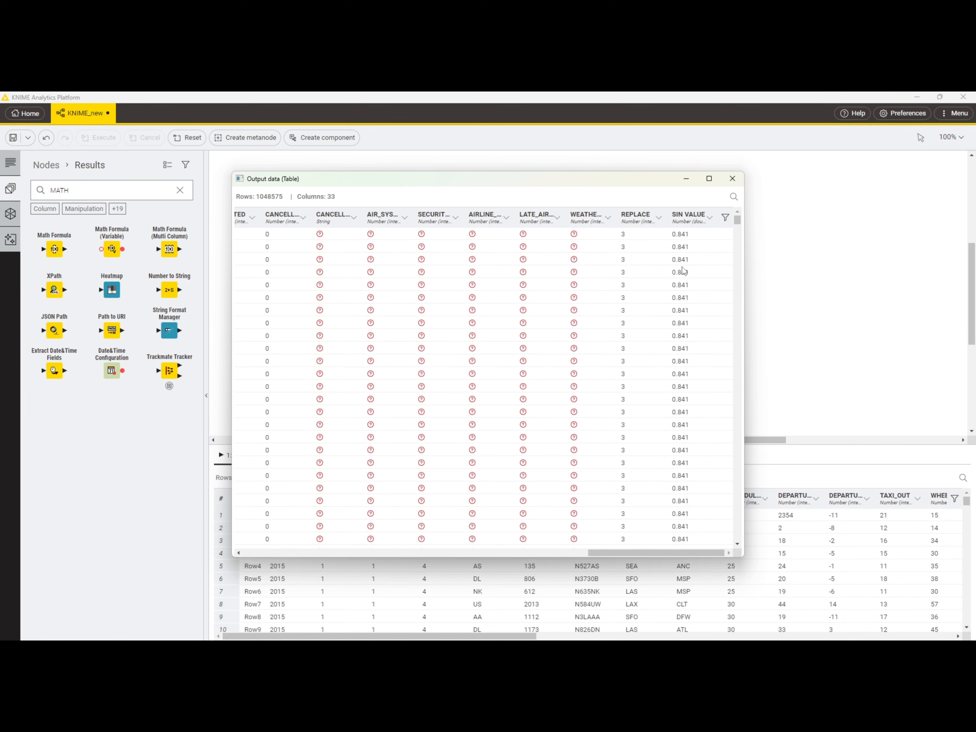
left_click(732, 178)
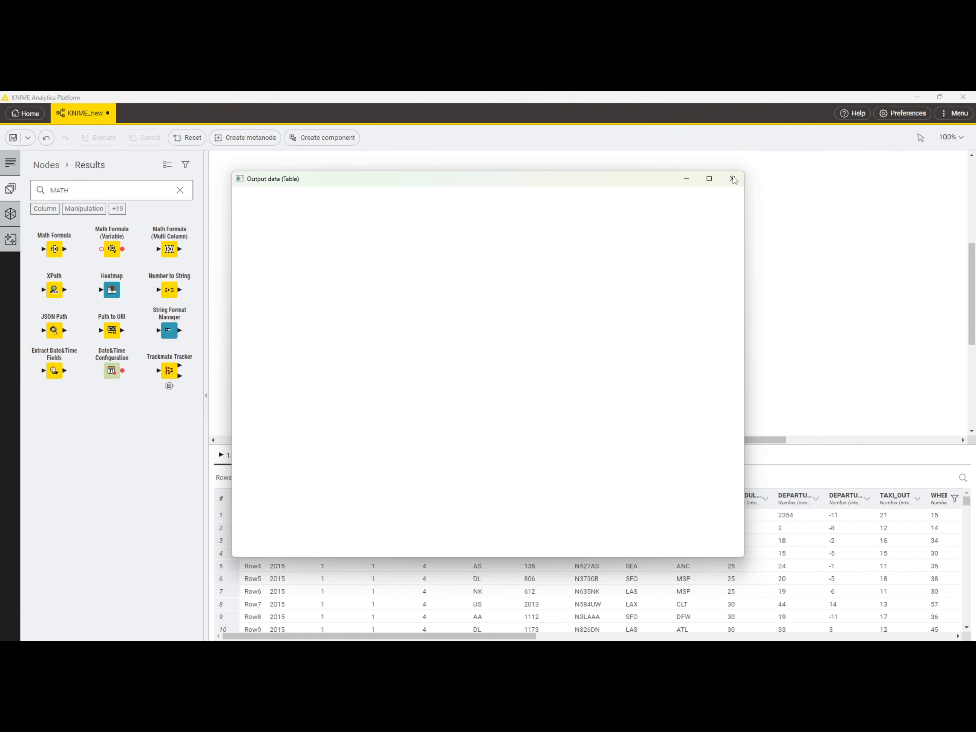
Step: Reopen the Math Formula configuration and add a second expression line, $DAY$+100, below the sine expression
mouse_move(606, 212)
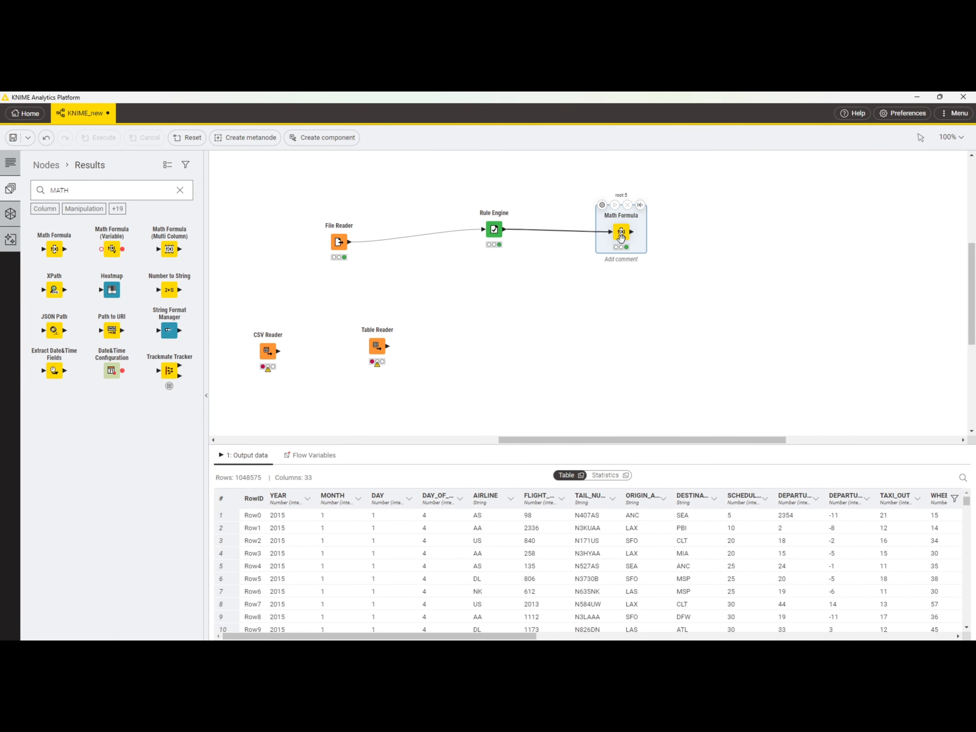
left_click(603, 206)
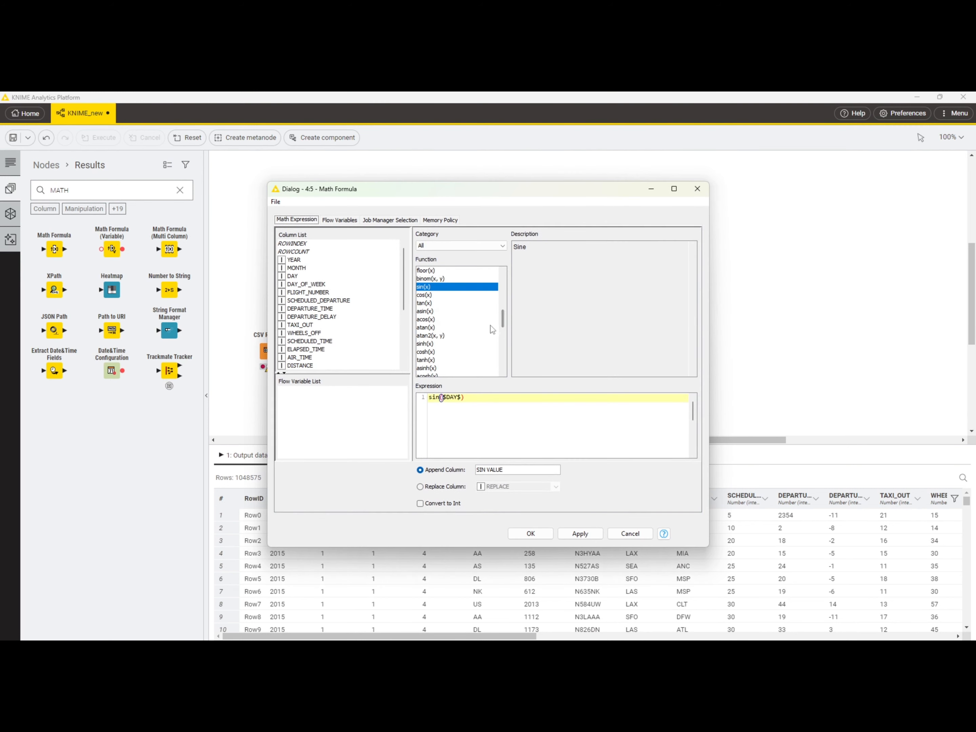
scroll(506, 340, "down", 4)
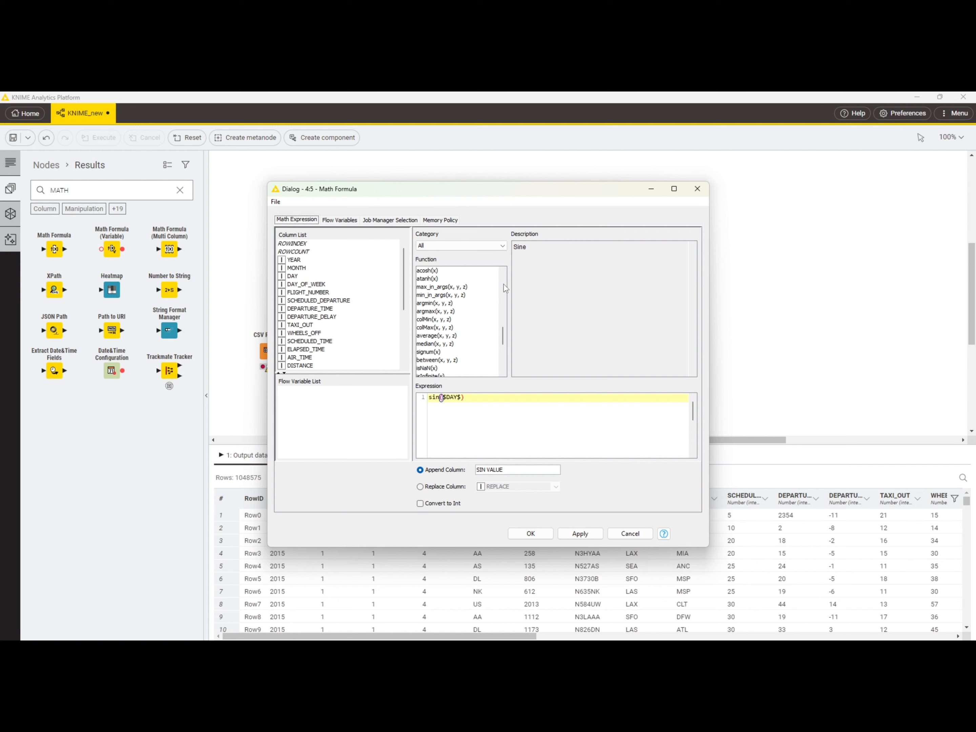
left_click(299, 277)
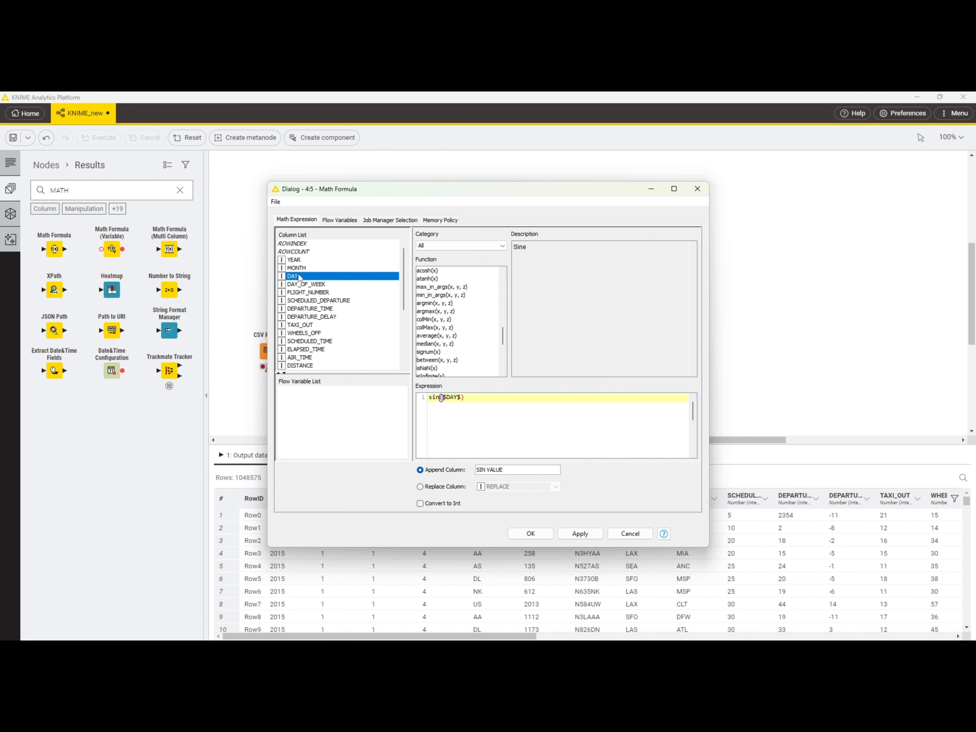
left_click(515, 396)
key("Return")
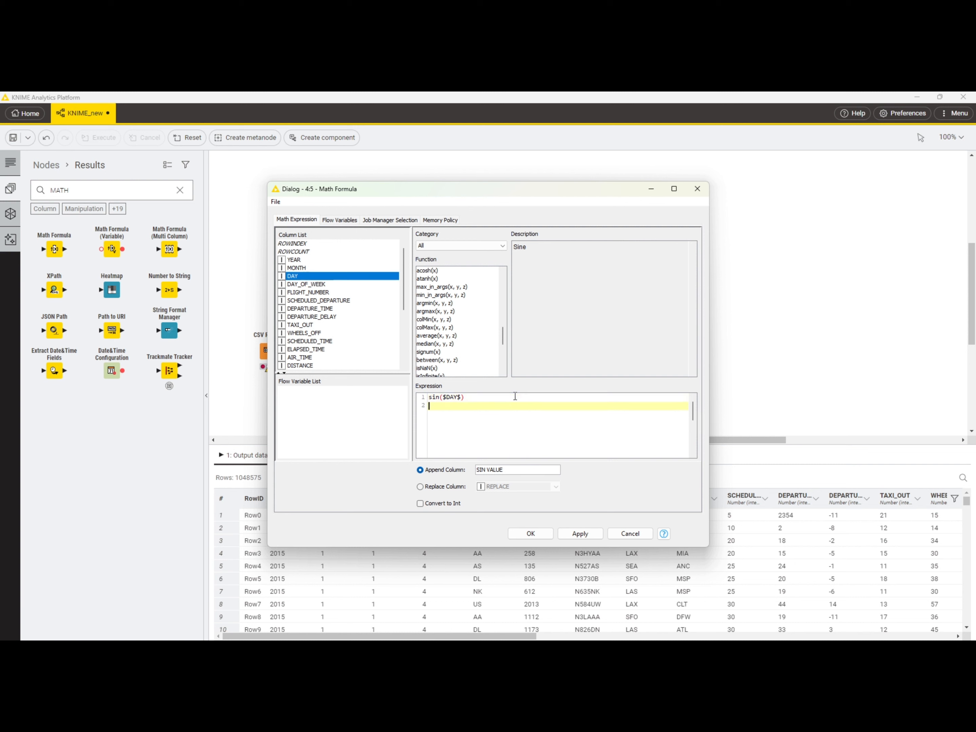
double_click(323, 277)
type("+")
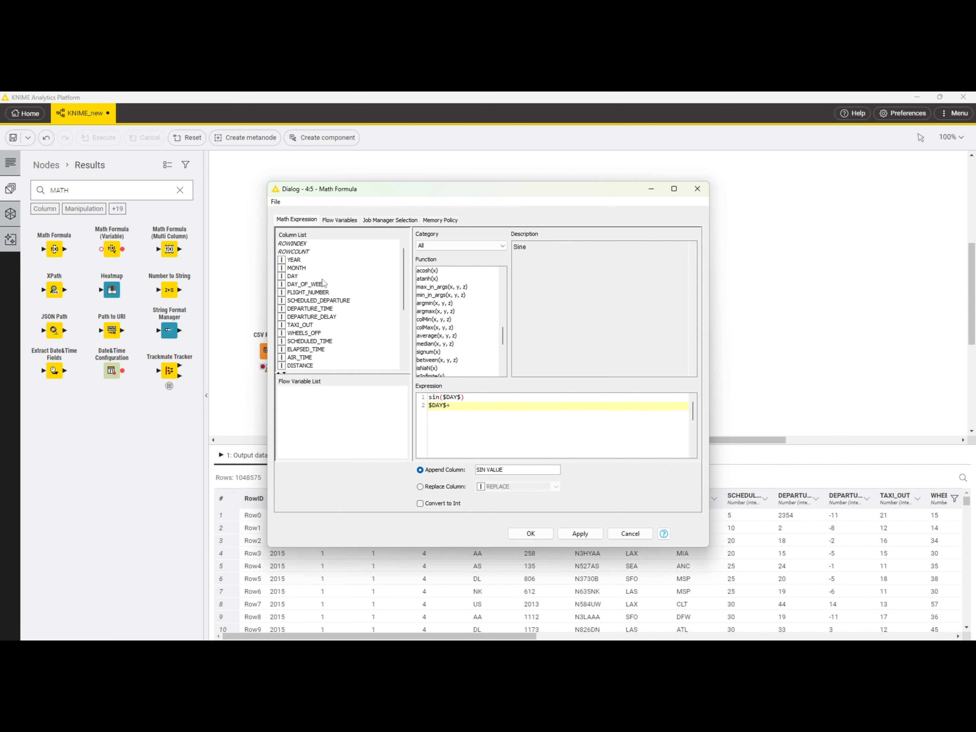
type("100")
Step: Rename the Math Formula's appended column TOTAL and accept the configuration, allowing the node to be reset
key("BackSpace")
key("BackSpace")
key("BackSpace")
key("BackSpace")
key("BackSpace")
key("BackSpace")
key("BackSpace")
key("BackSpace")
key("BackSpace")
type("TOTAL")
left_click(530, 533)
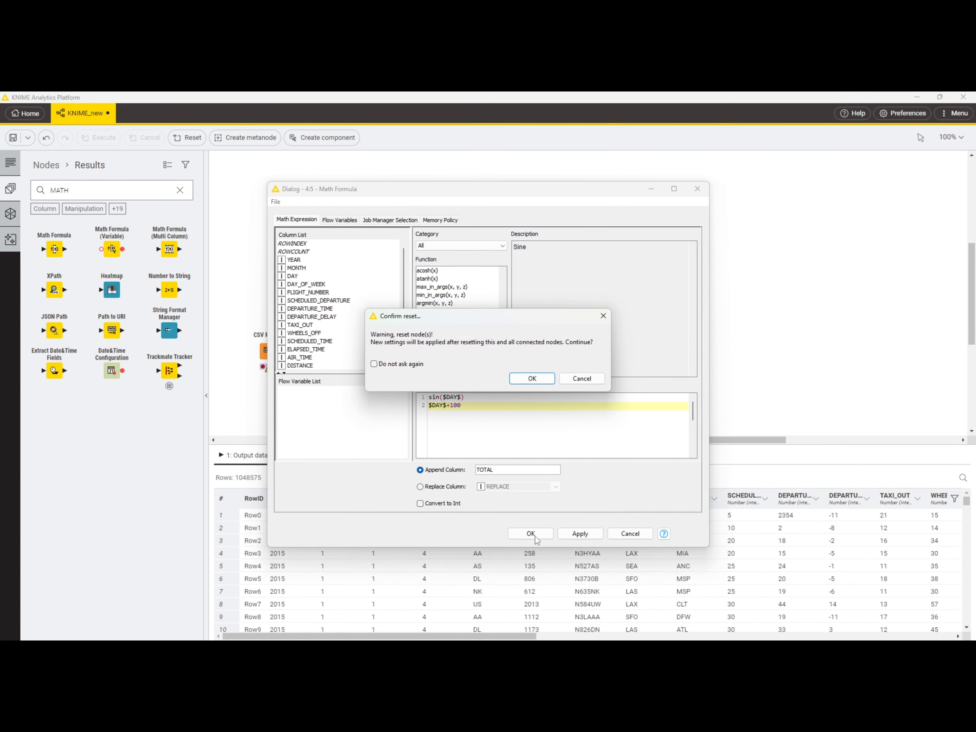
left_click(533, 379)
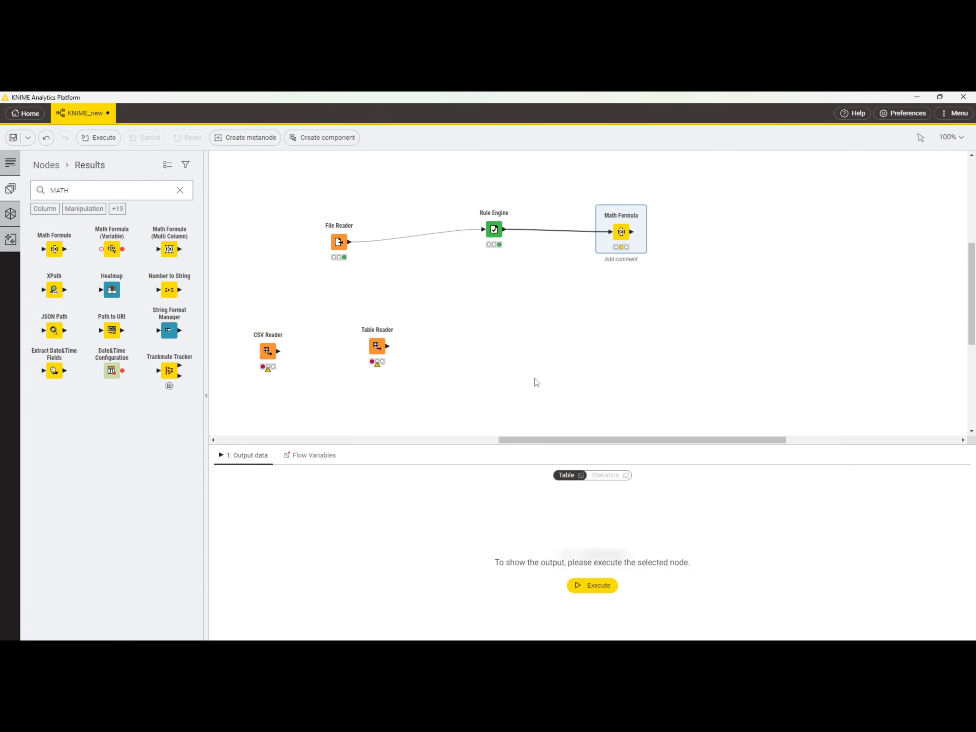
Step: Execute the Math Formula node and inspect the TOTAL column at the end of its output data
left_click(615, 205)
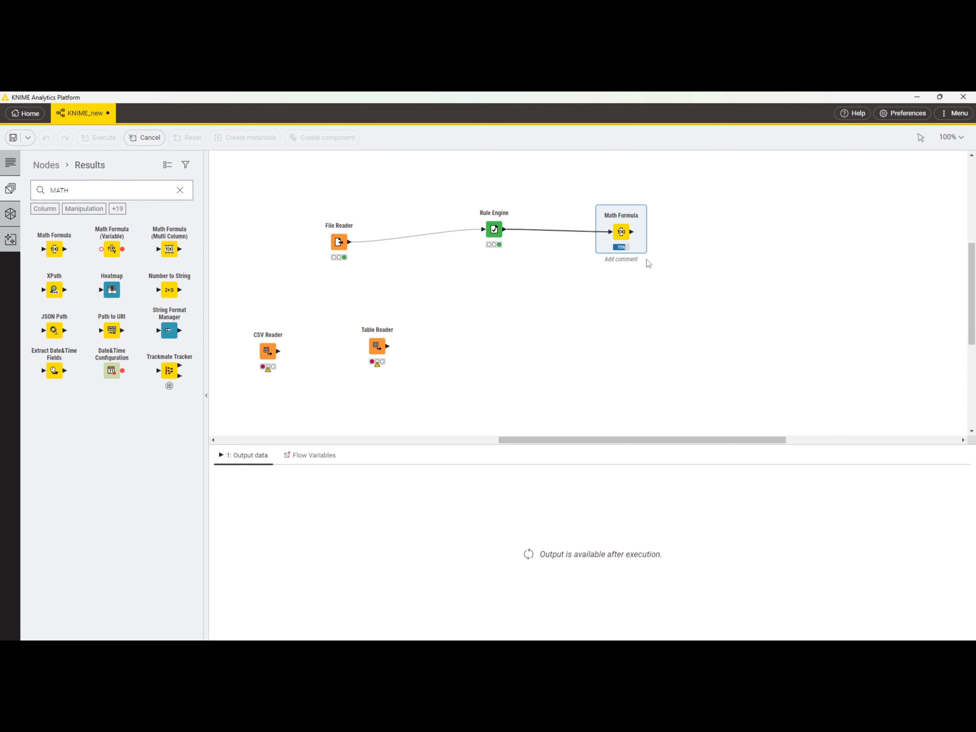
mouse_move(618, 210)
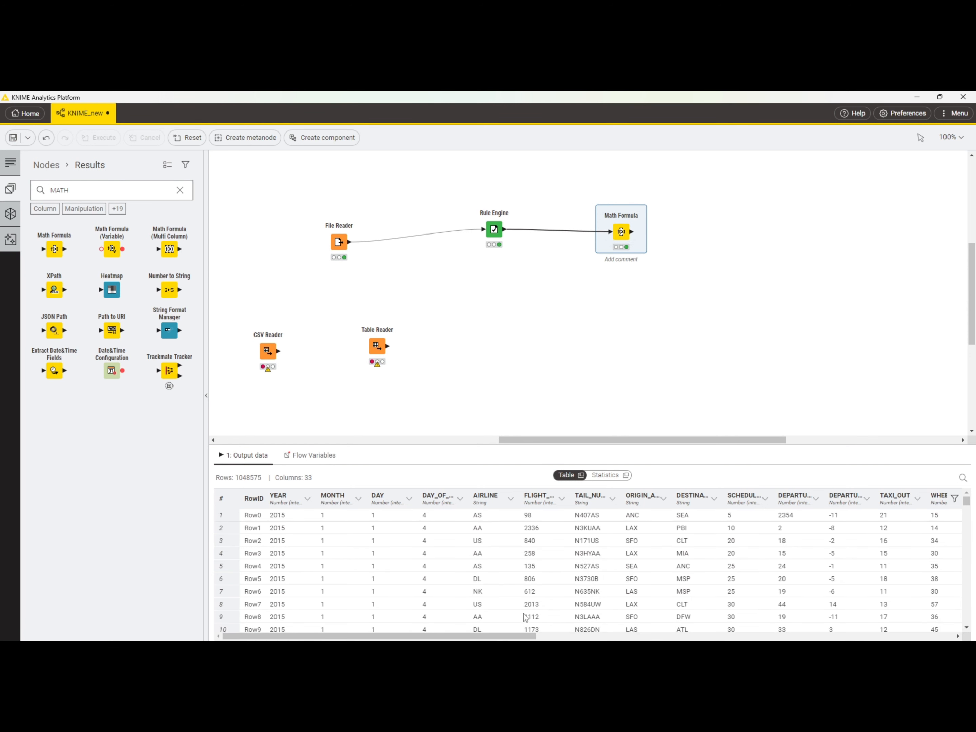
left_click_drag(518, 635, 953, 623)
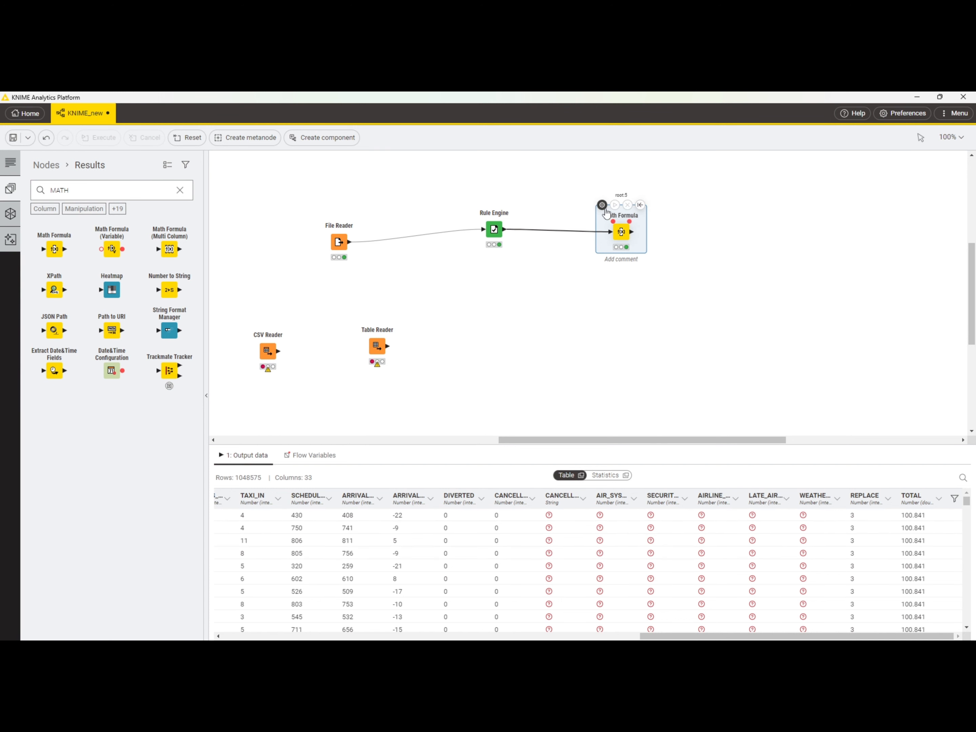
Step: Browse the remaining functions and operators available in the Math Formula configuration, and close it without changes
left_click(602, 205)
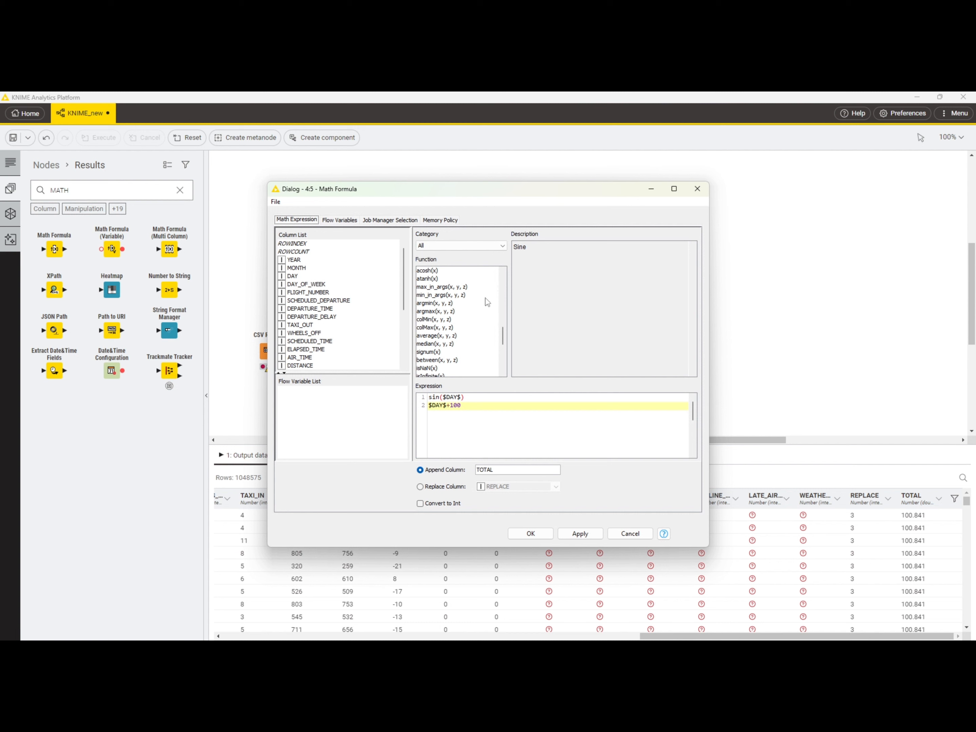
left_click(503, 360)
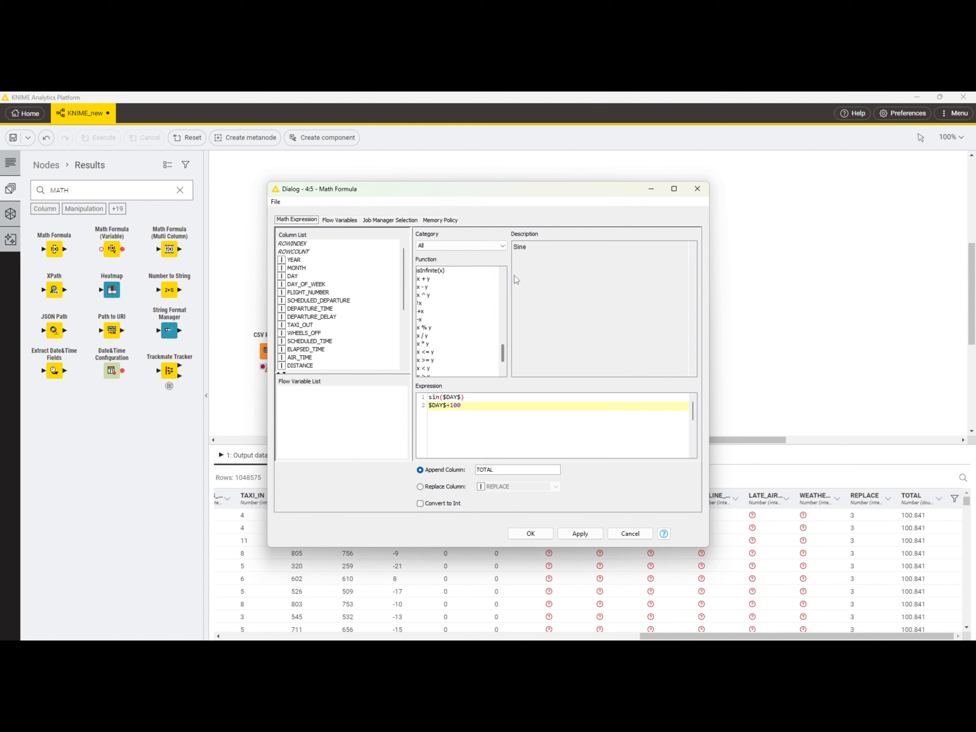
left_click(502, 272)
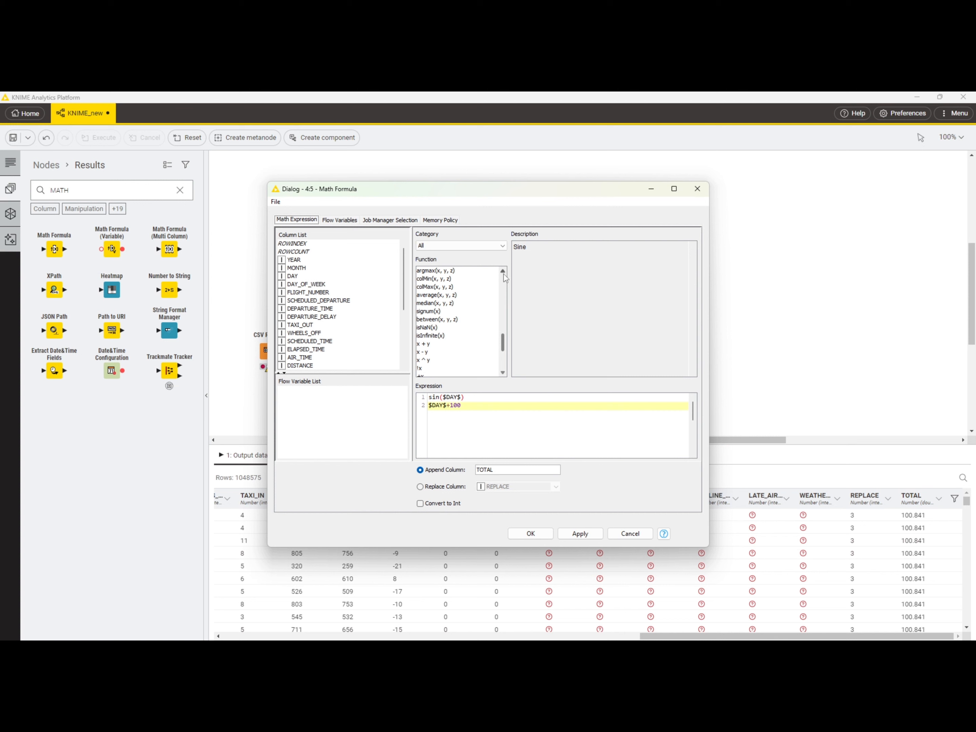
left_click(697, 190)
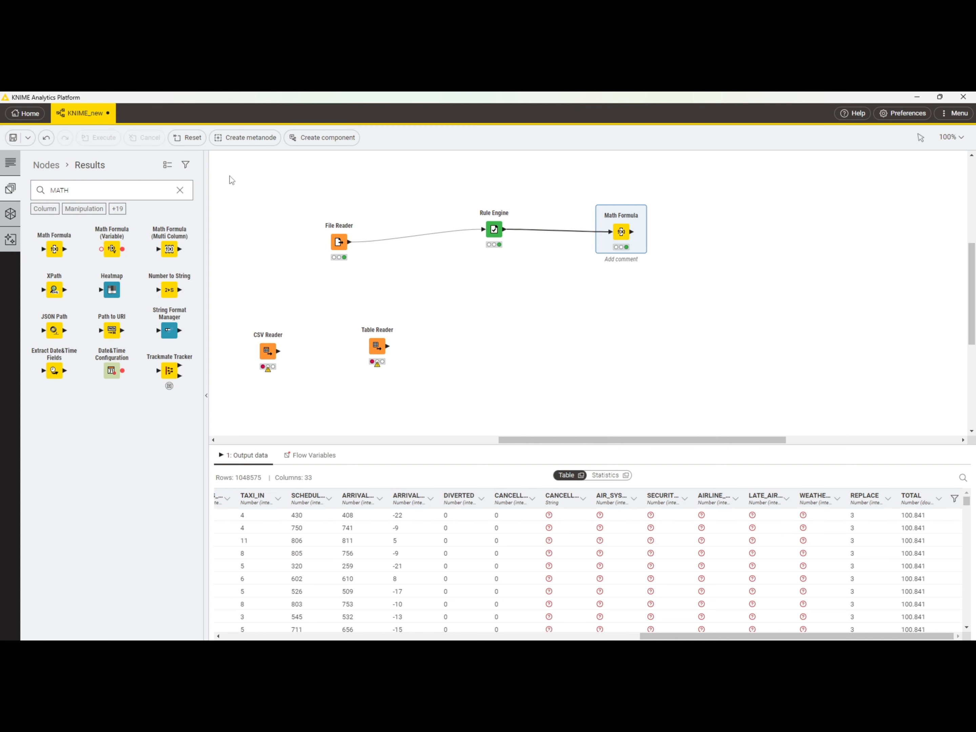
Step: Search the node repository for STRIN, add a String Manipulation node beside the Math Formula, and connect the Math Formula's output to it
left_click(158, 191)
key("BackSpace")
key("BackSpace")
key("BackSpace")
key("BackSpace")
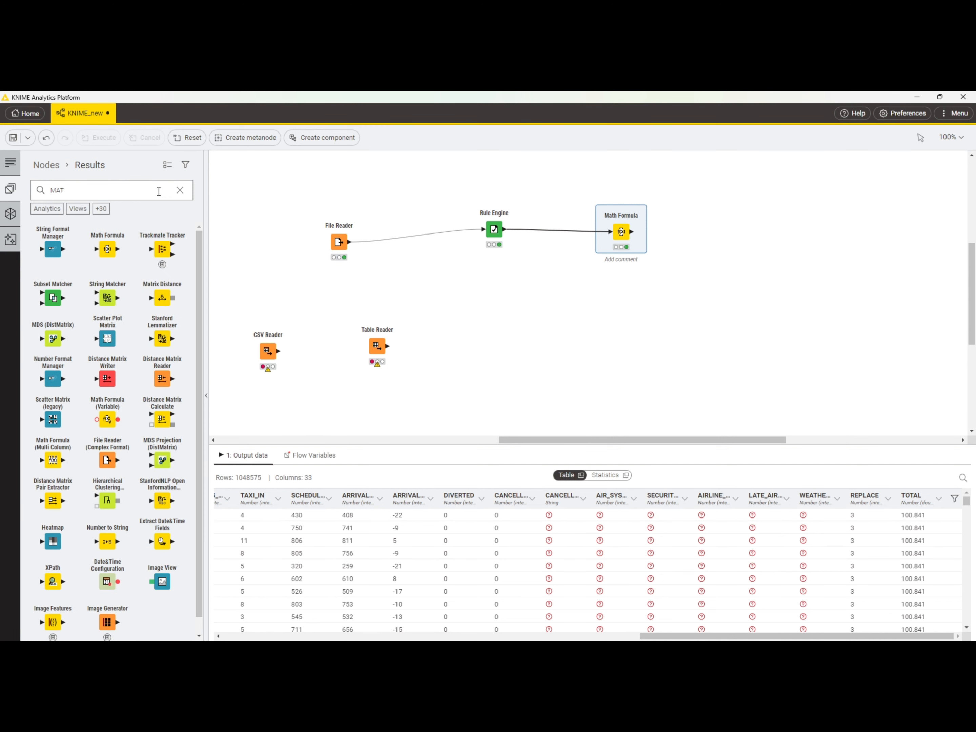
type("sTRIN")
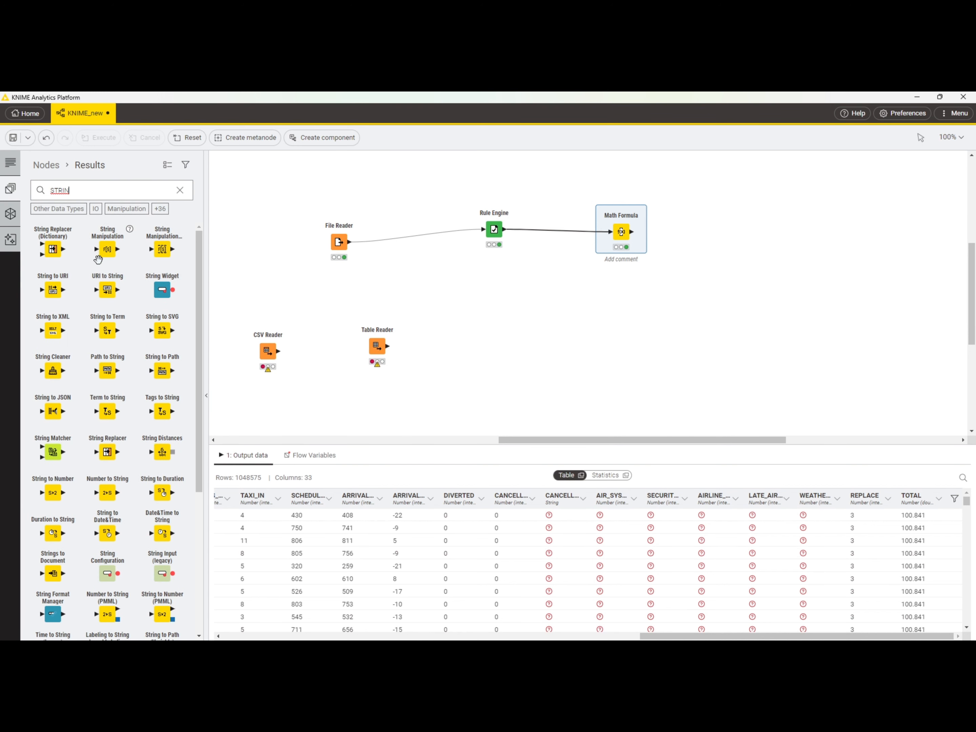
left_click_drag(105, 253, 728, 233)
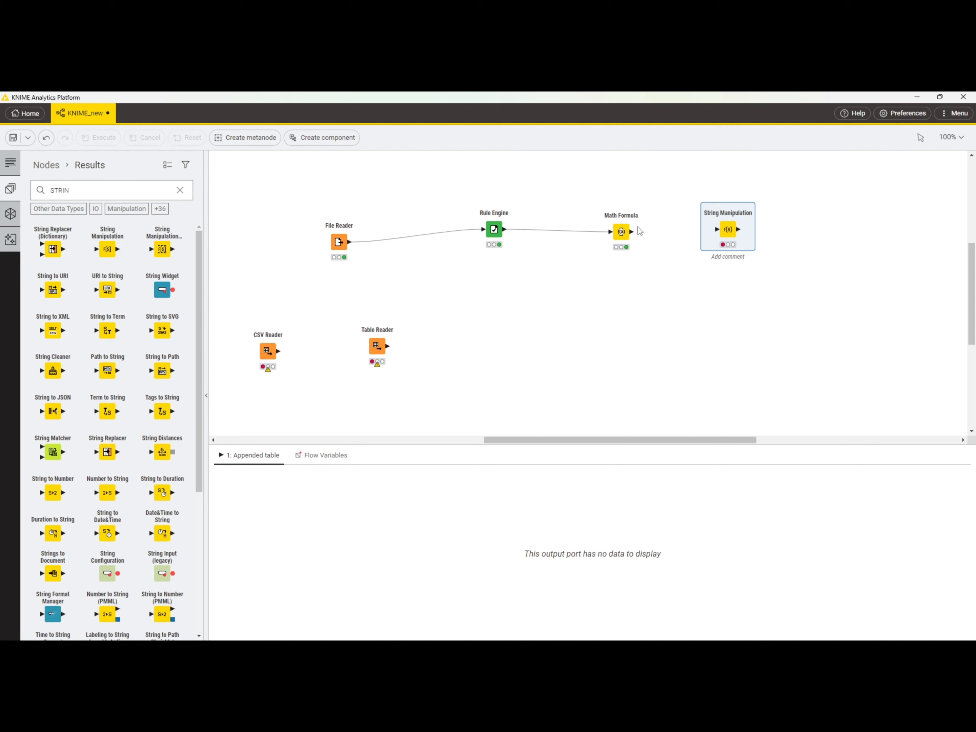
left_click_drag(632, 232, 718, 230)
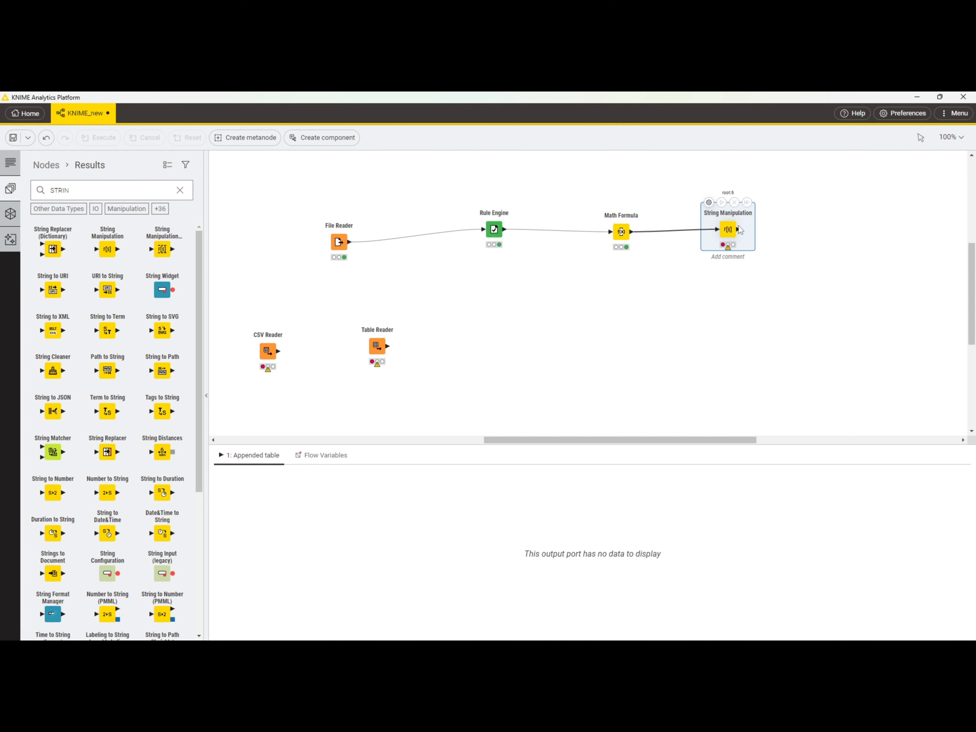
Step: Examine the description and examples of replace(str, search, replace) in the String Manipulation configuration, and close it without applying anything
left_click(709, 202)
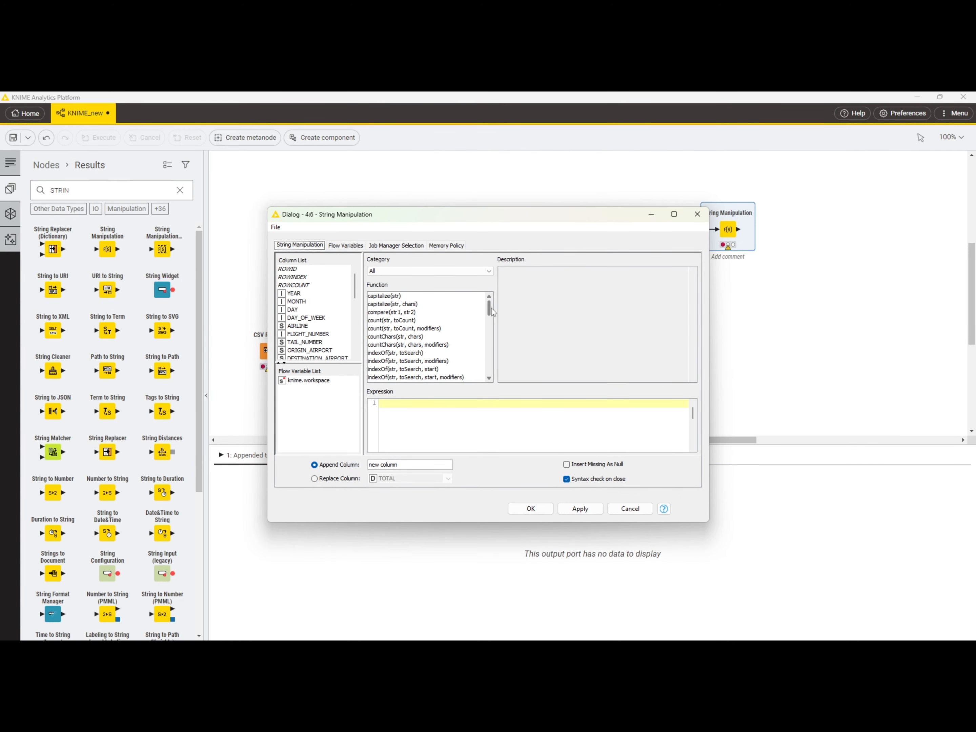
left_click_drag(491, 309, 483, 350)
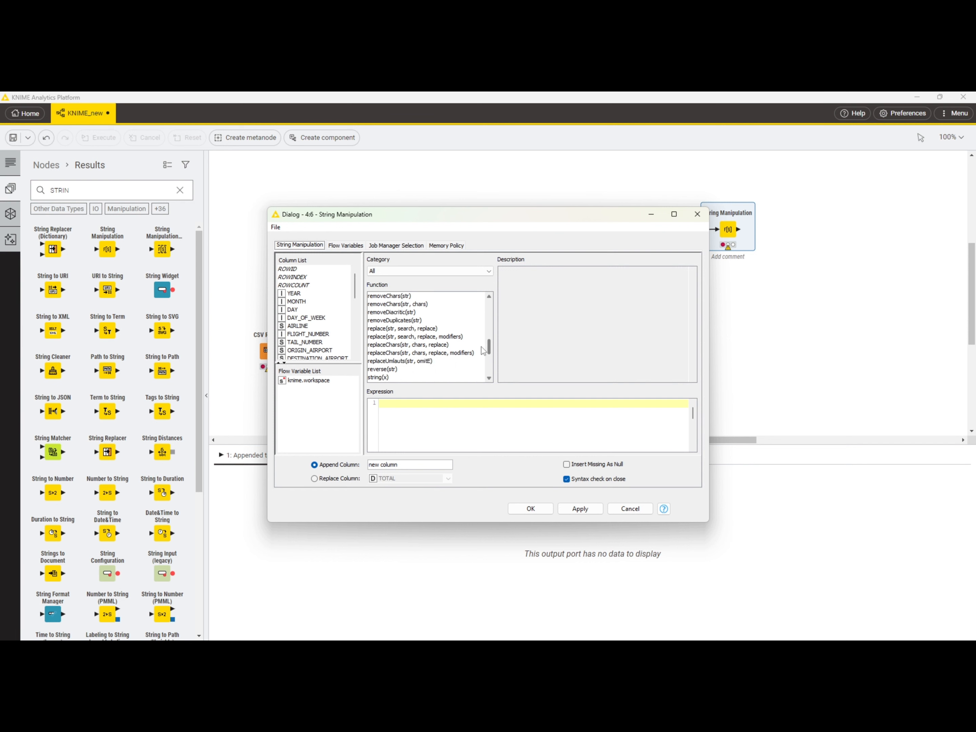
double_click(401, 328)
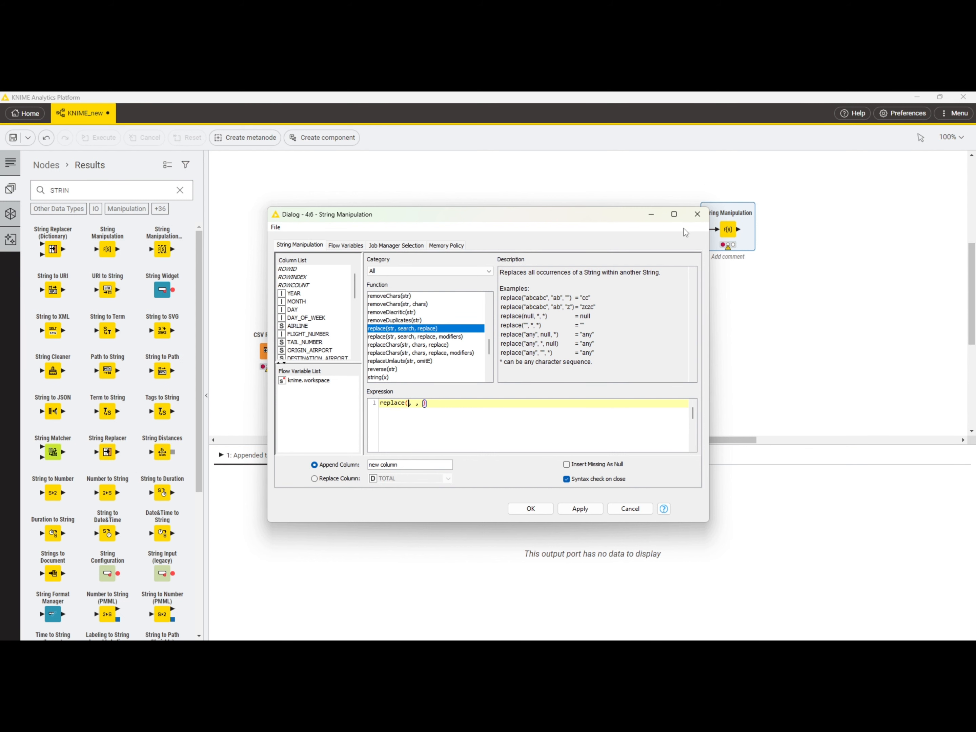
left_click(697, 215)
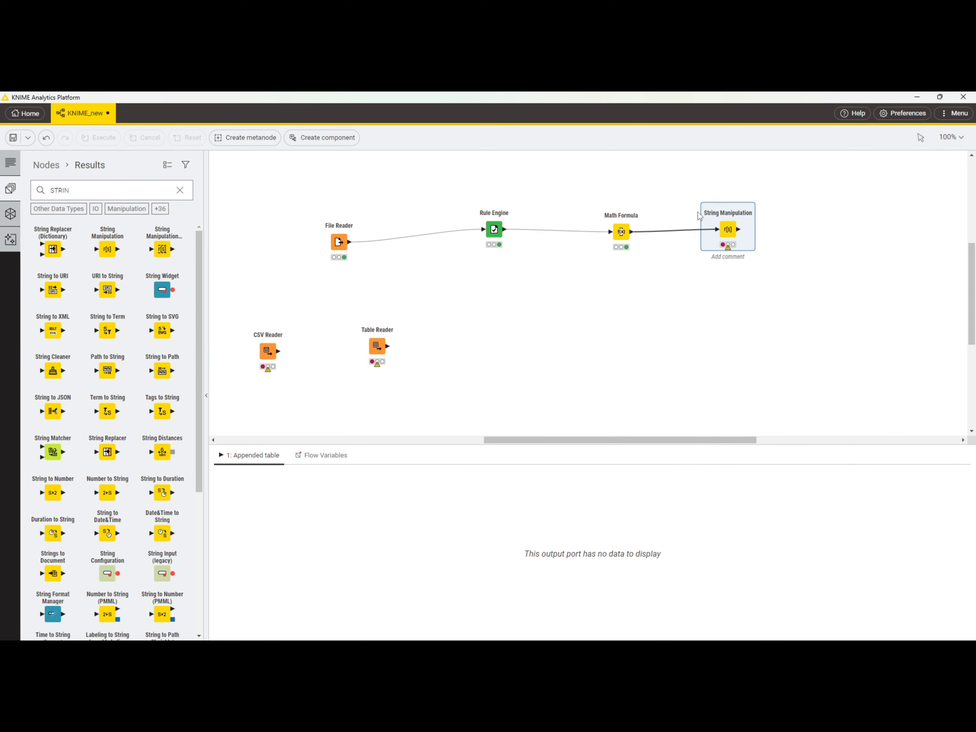
left_click(338, 242)
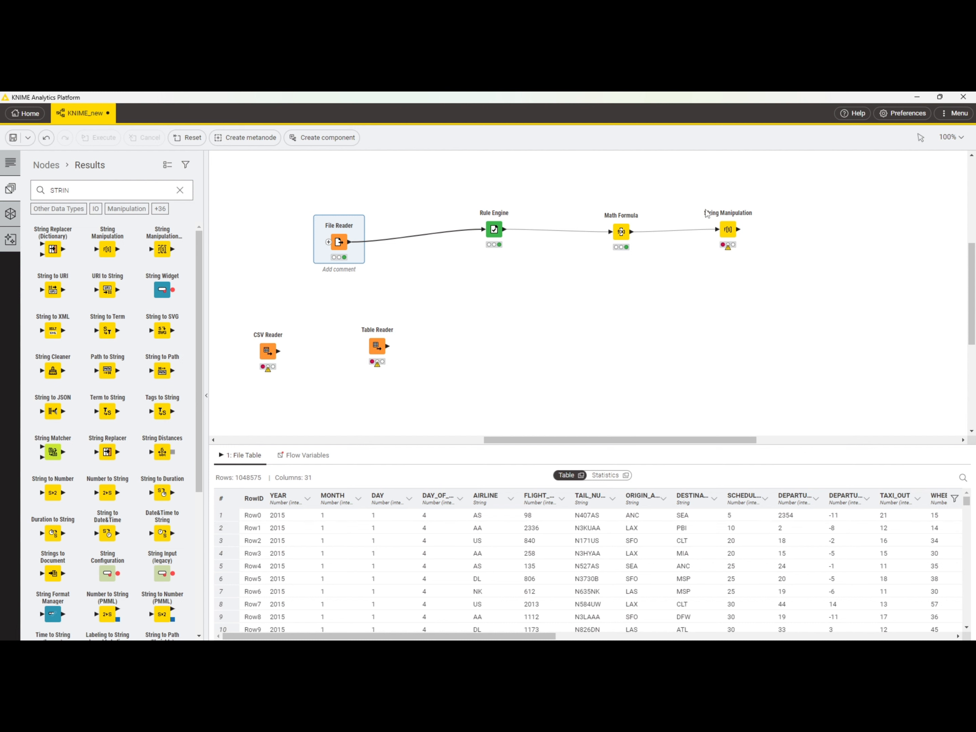
left_click(732, 226)
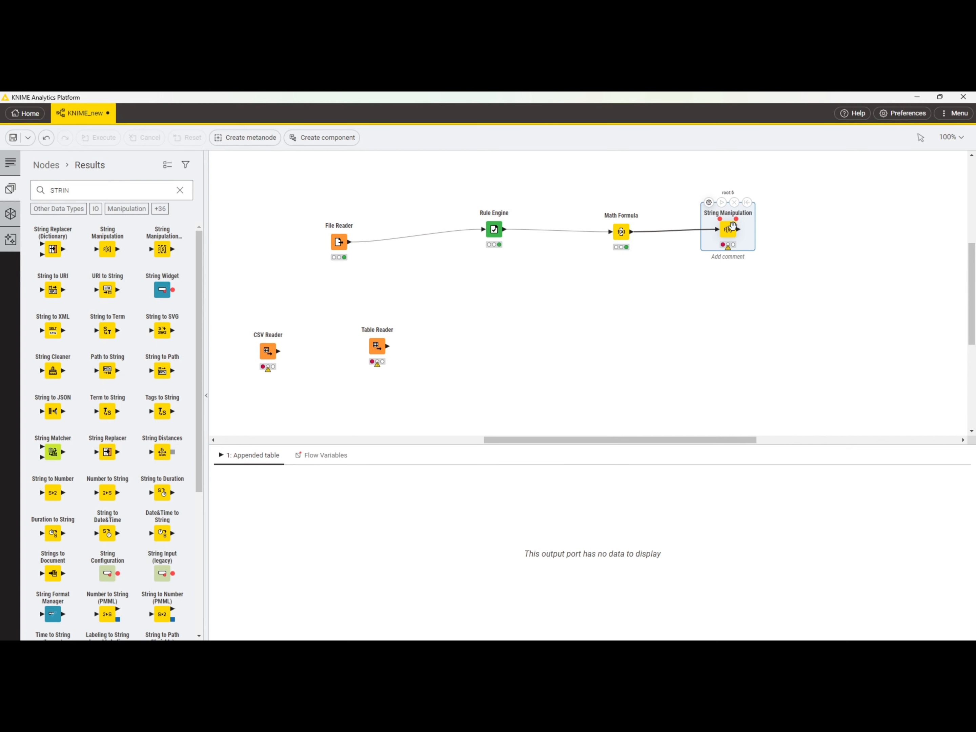
Step: Configure the String Manipulation expression with replace(str, search, replace) so that "SEA" in the ORIGIN_AIRPORT column is replaced by "KK"
left_click(707, 202)
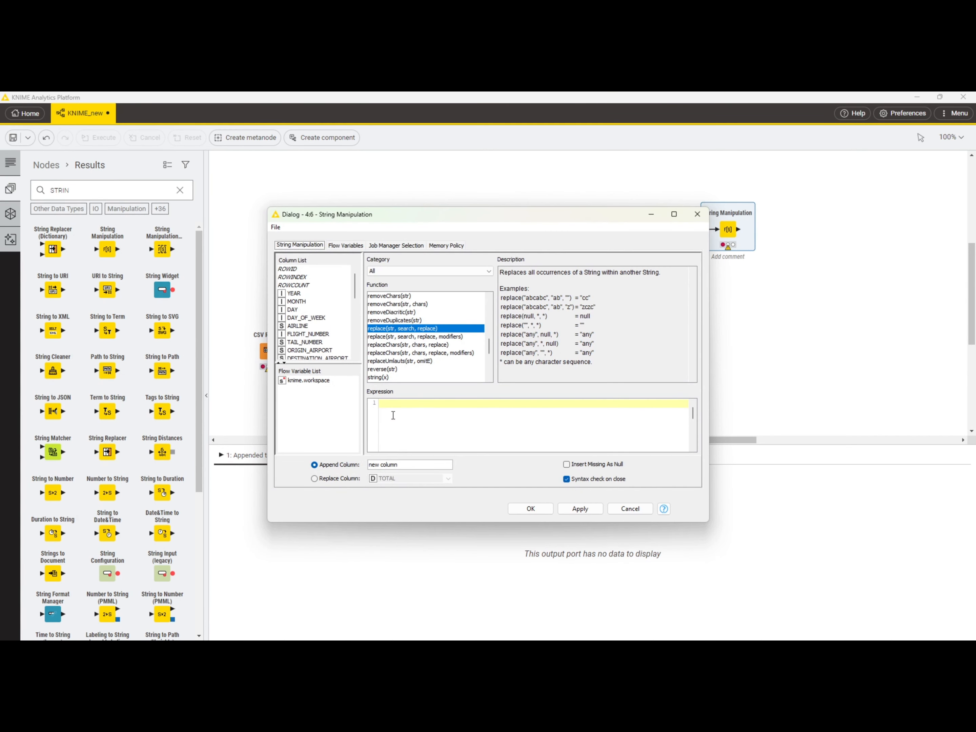
double_click(419, 329)
left_click(354, 356)
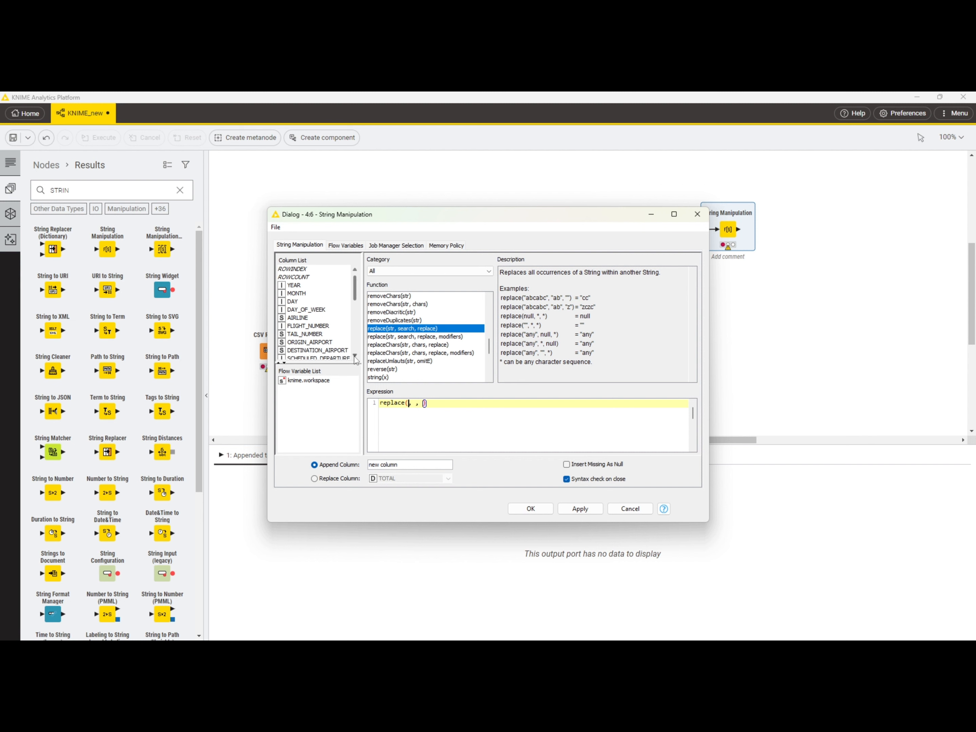
double_click(317, 345)
type("\"SEA\"")
key("Delete")
type("\"kk")
key("BackSpace")
key("BackSpace")
type("KK\"")
Step: Name the appended column REPLACE and apply the String Manipulation configuration
key("BackSpace")
key("BackSpace")
key("BackSpace")
key("BackSpace")
key("BackSpace")
key("BackSpace")
key("BackSpace")
key("BackSpace")
key("BackSpace")
key("BackSpace")
type("REPLACE")
left_click(515, 508)
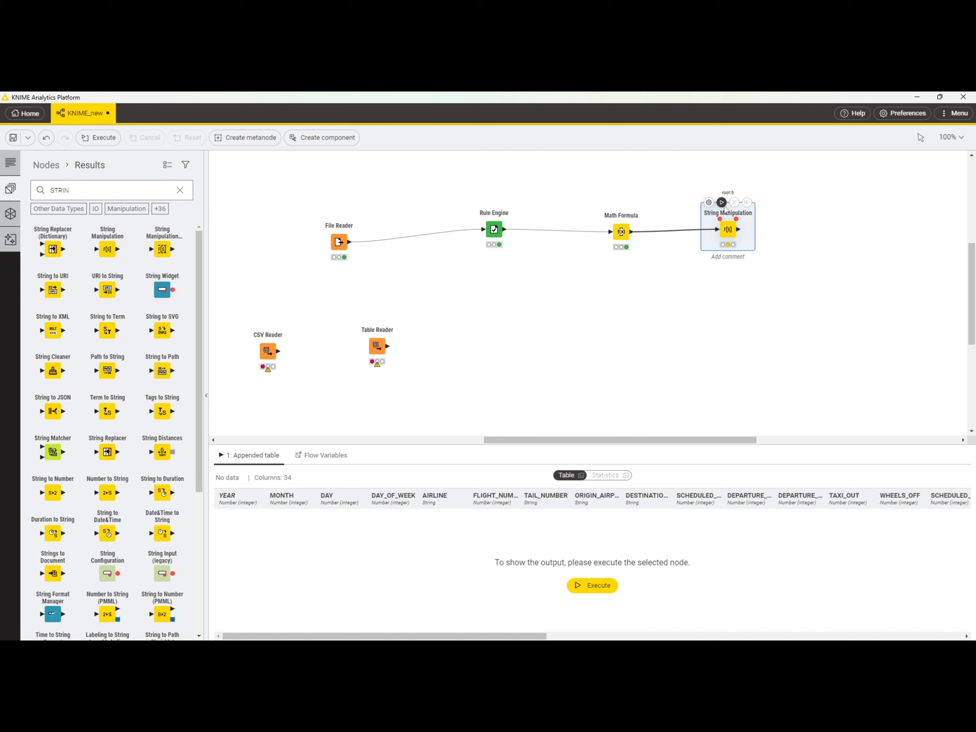
Step: Execute the String Manipulation node and check the fifth row's value in the last column of its output table
left_click(721, 202)
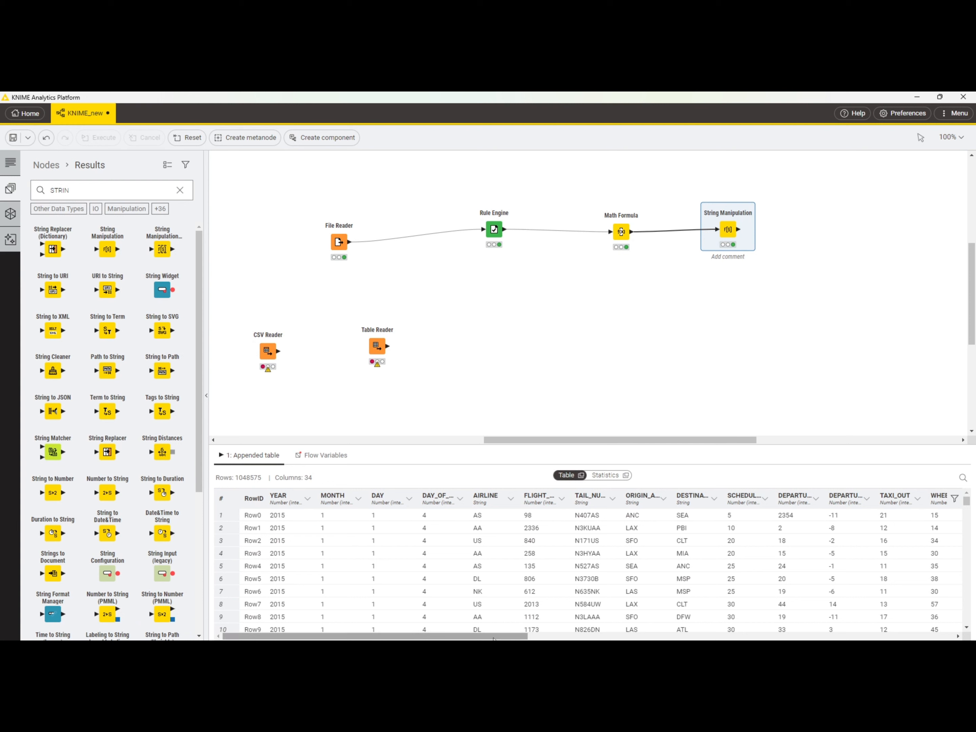
left_click_drag(494, 637, 965, 639)
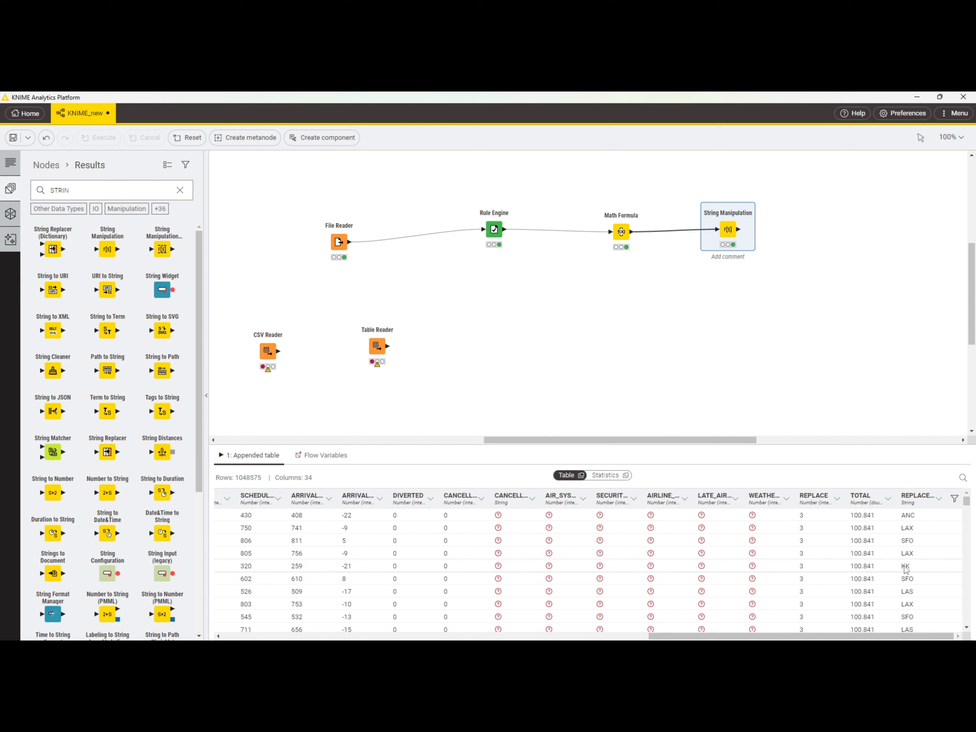
left_click(915, 567)
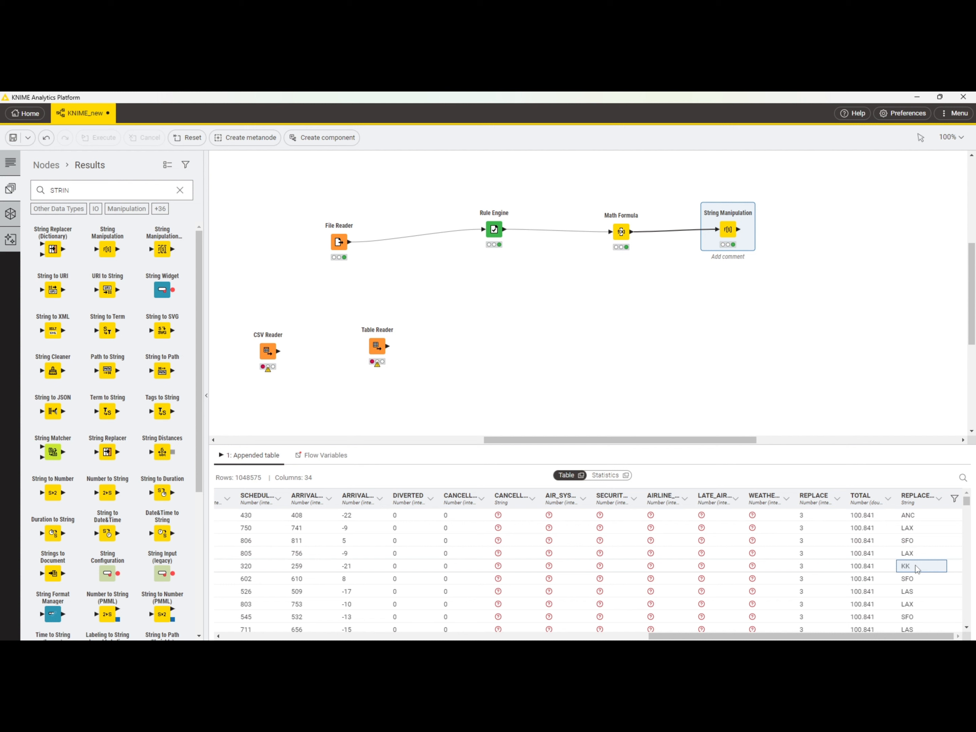